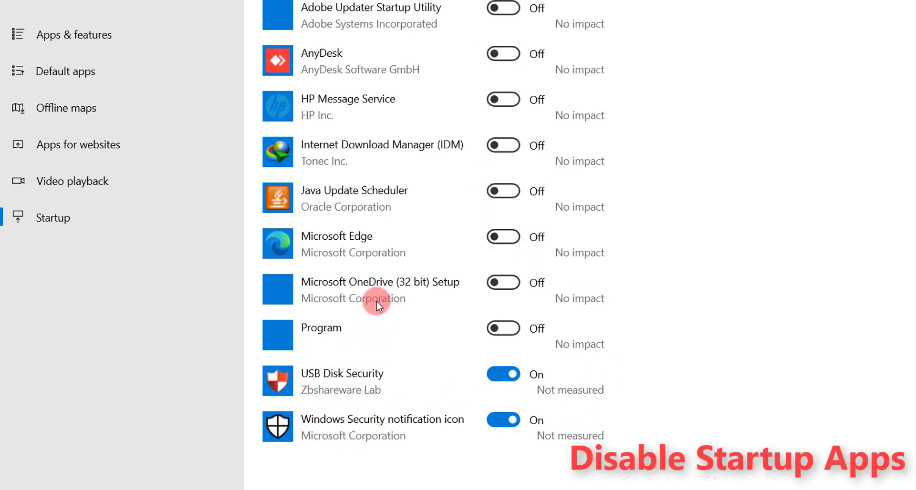
Open Task Manager's startup list, examine which apps are enabled or disabled at startup, and close it
scroll(365, 313, "up", 3)
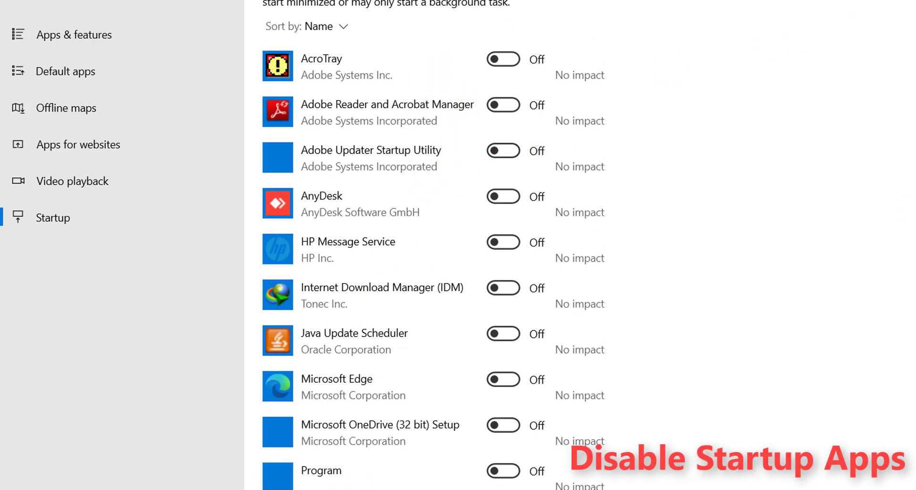
right_click(687, 489)
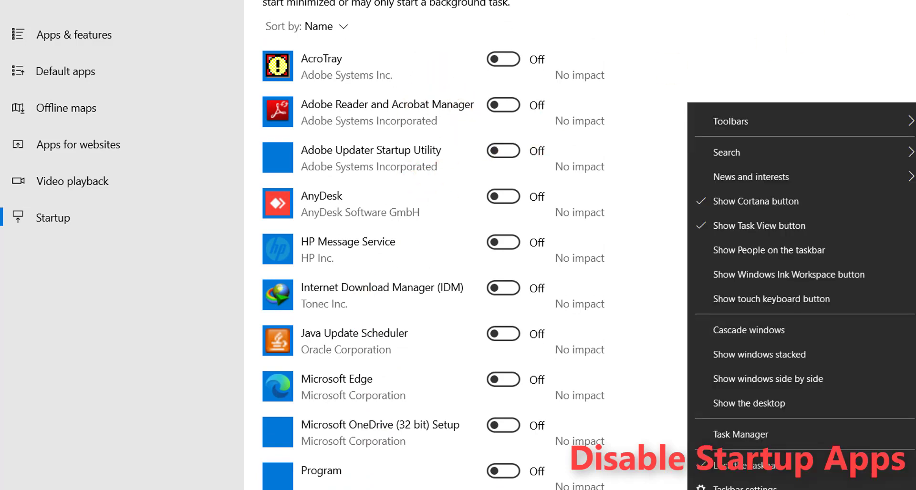
left_click(743, 438)
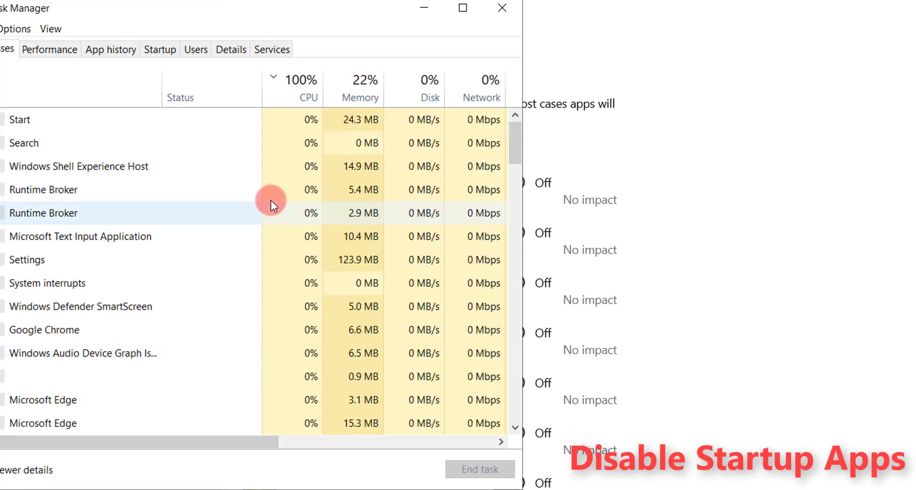
left_click(167, 56)
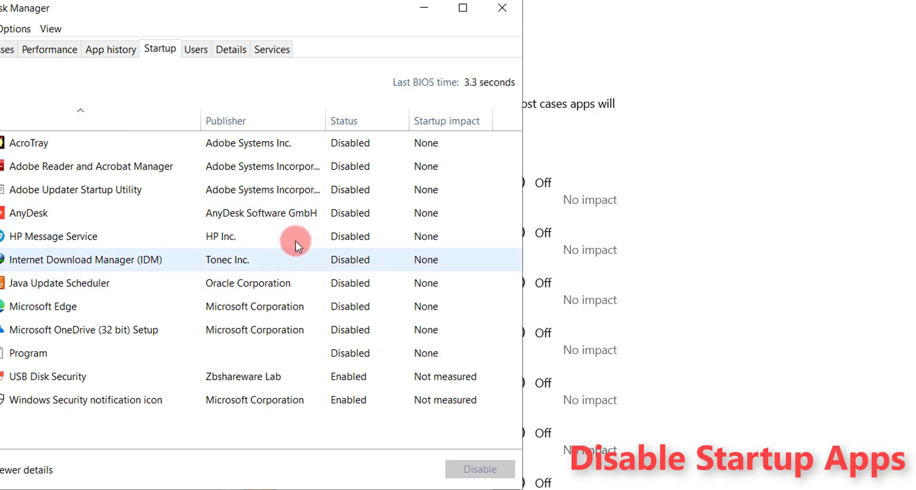
left_click(276, 214)
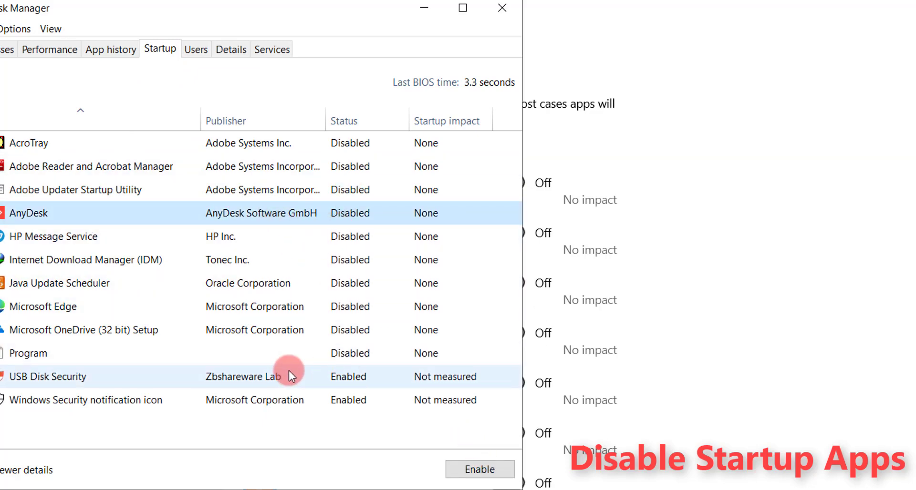
left_click(268, 371)
left_click(262, 401)
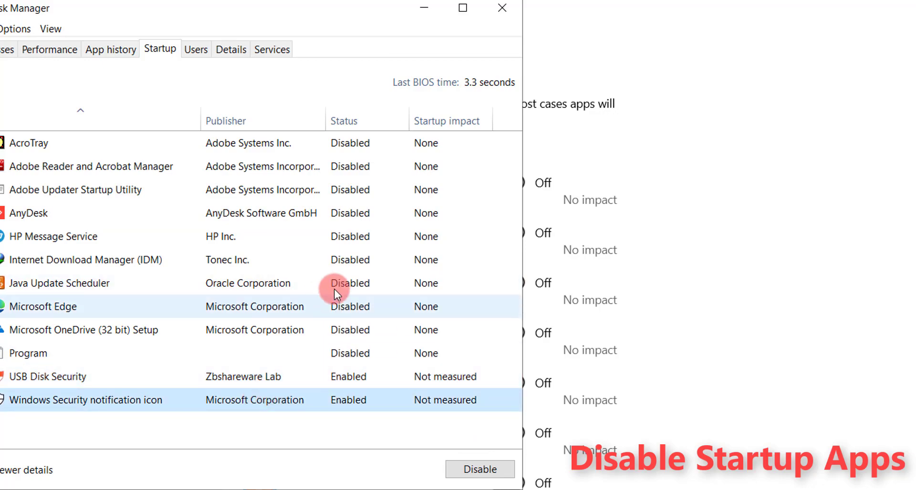
left_click(503, 7)
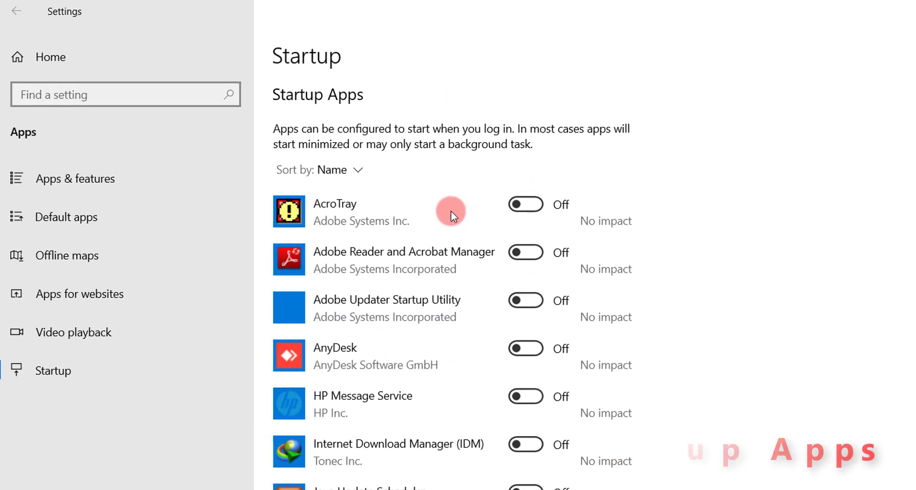
In the account's sign-in options, switch the automatic restart of apps after signing in on and back off
left_click(47, 61)
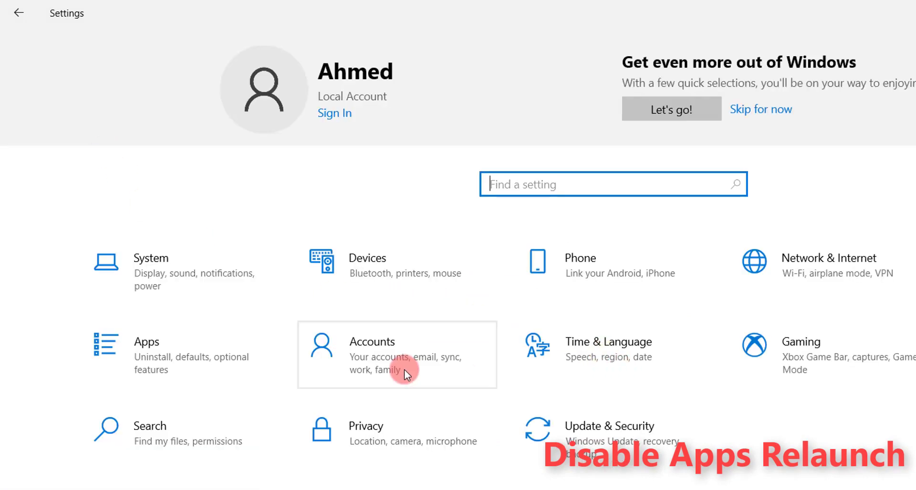
left_click(381, 356)
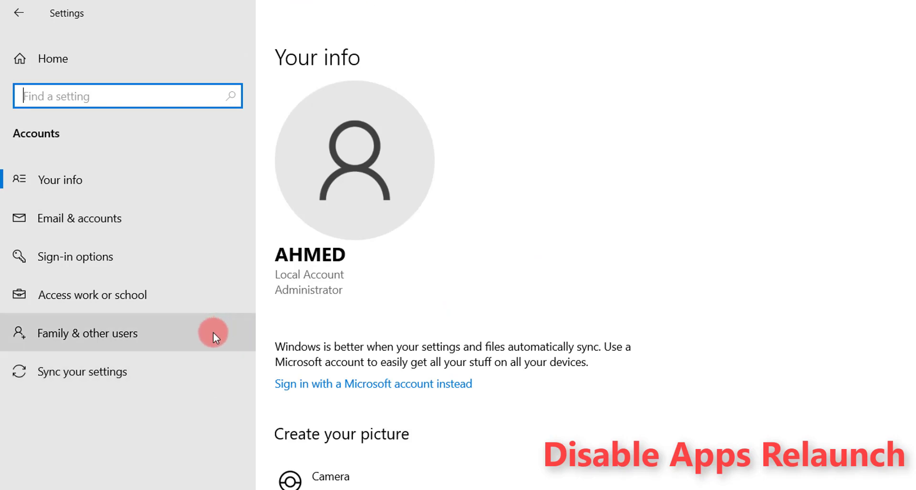
left_click(87, 256)
scroll(540, 392, "down", 6)
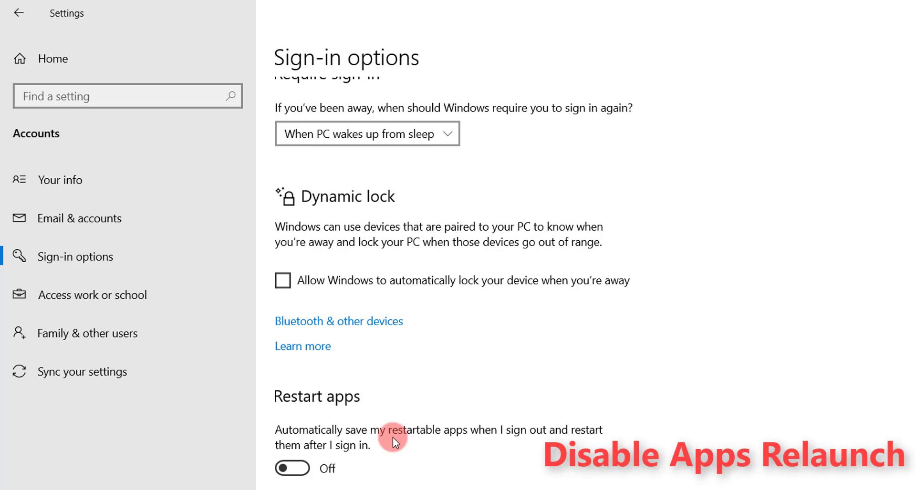
left_click(303, 469)
left_click(291, 469)
left_click(27, 18)
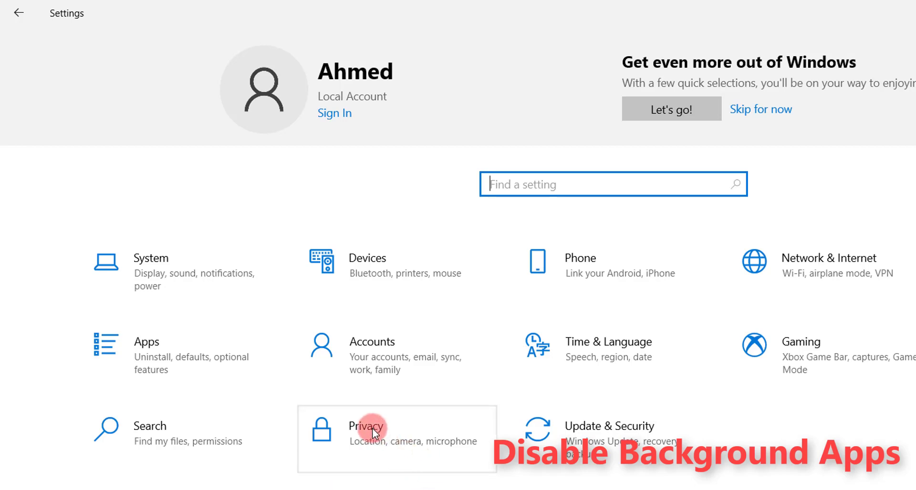
In the privacy settings for background apps, switch letting apps run in the background on and back off
scroll(112, 440, "down", 4)
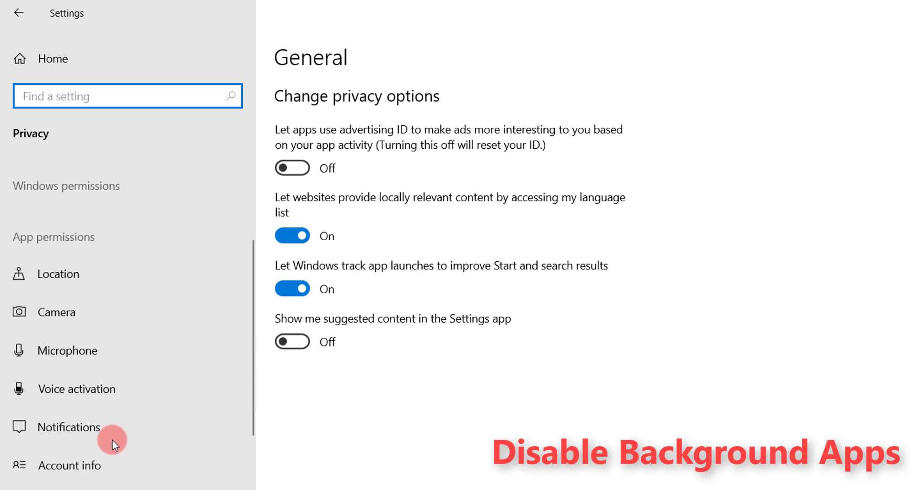
scroll(112, 439, "down", 10)
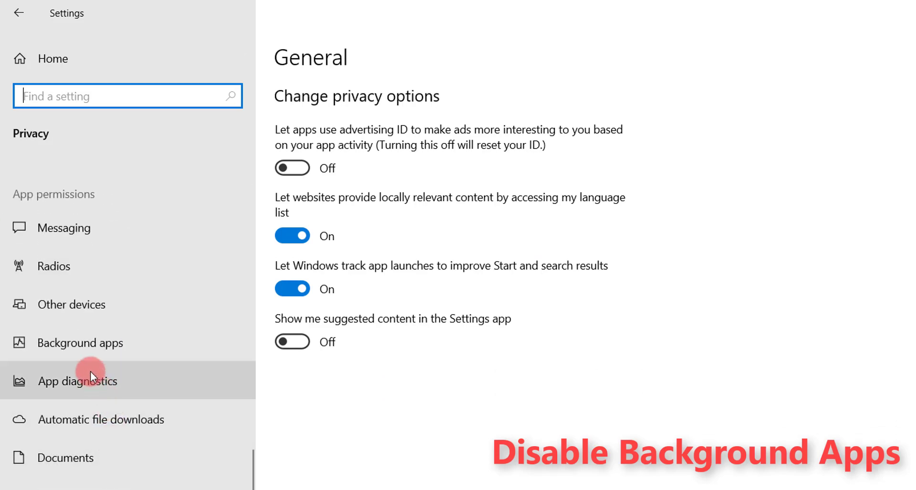
left_click(72, 347)
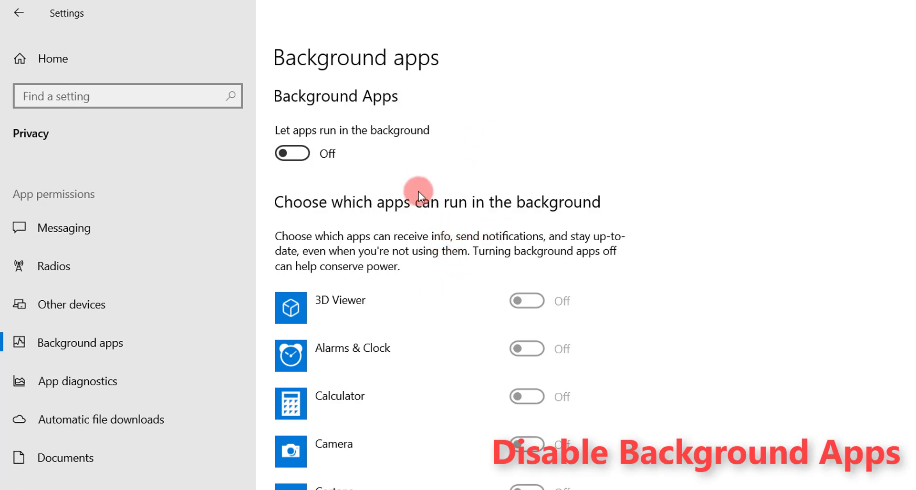
left_click(302, 153)
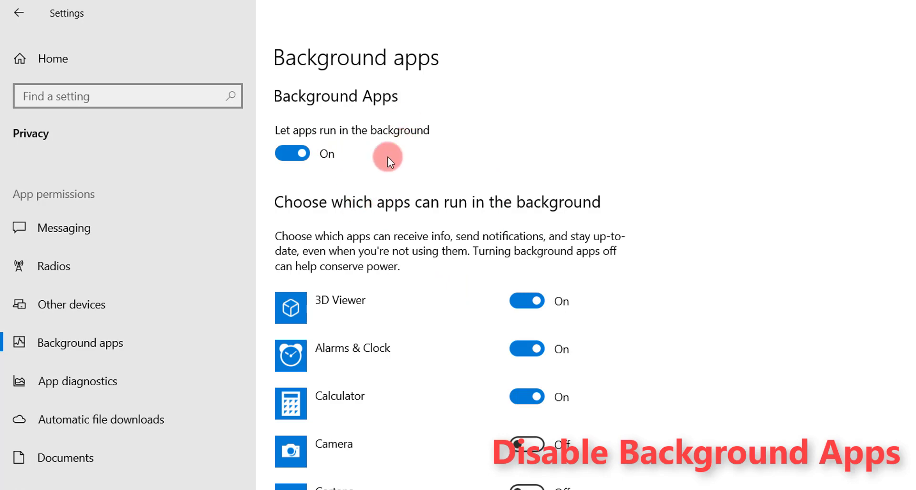
scroll(483, 314, "down", 5)
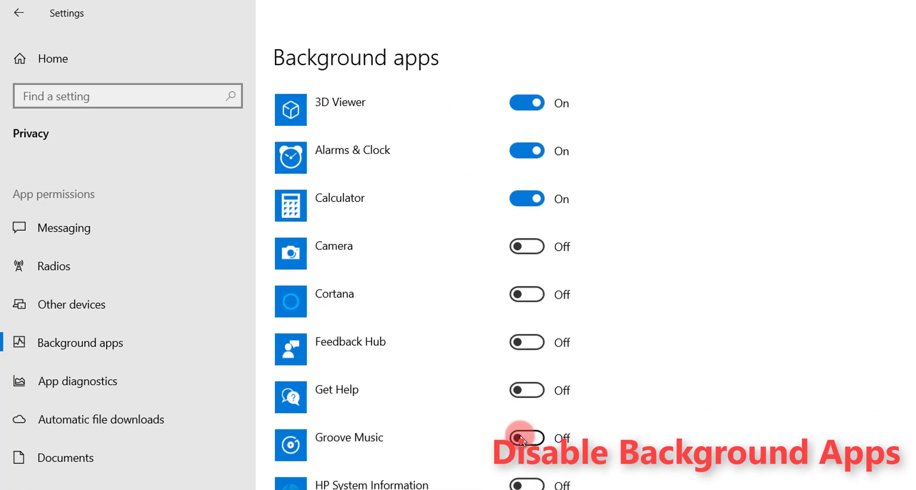
scroll(520, 436, "up", 5)
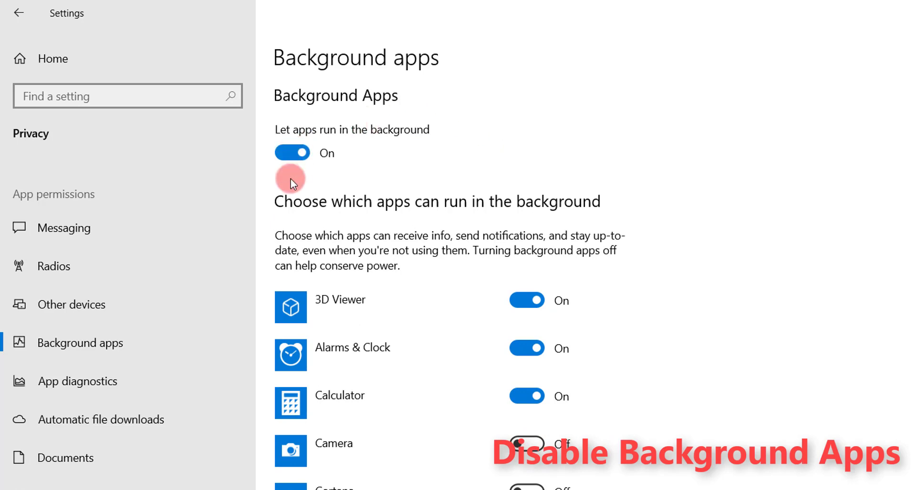
left_click(287, 154)
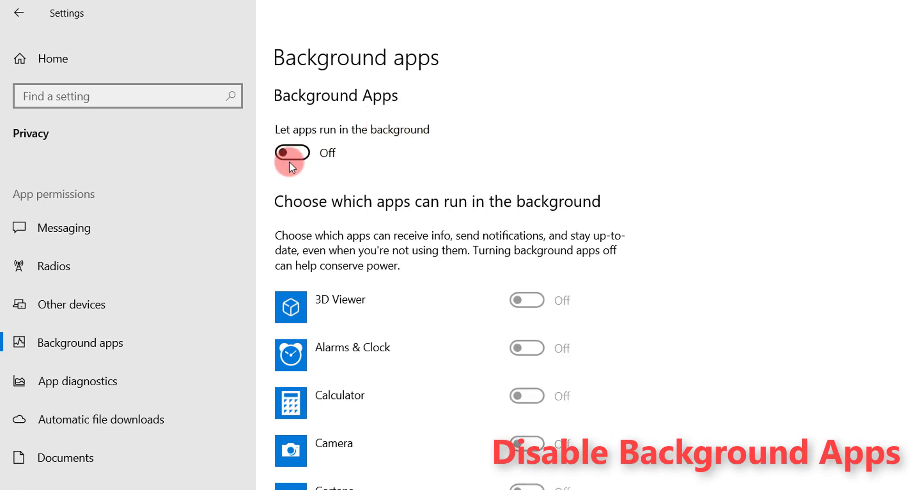
scroll(415, 209, "down", 5)
scroll(415, 209, "down", 15)
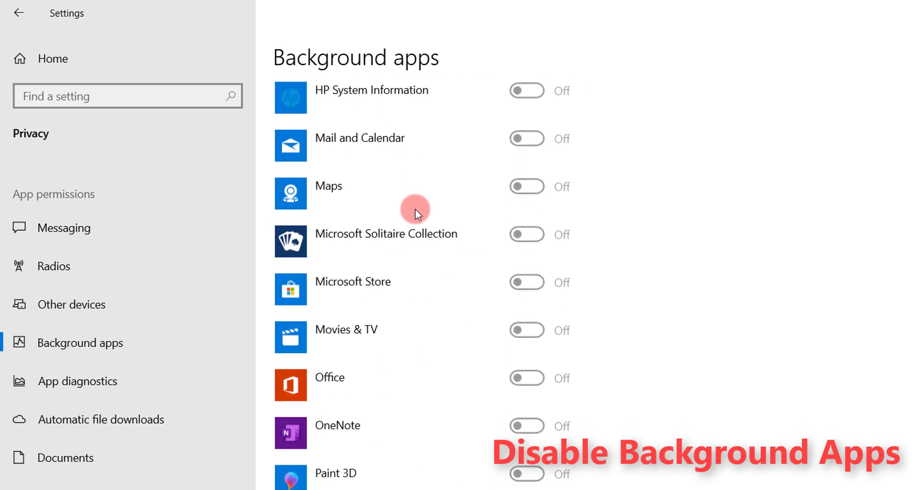
scroll(417, 232, "up", 15)
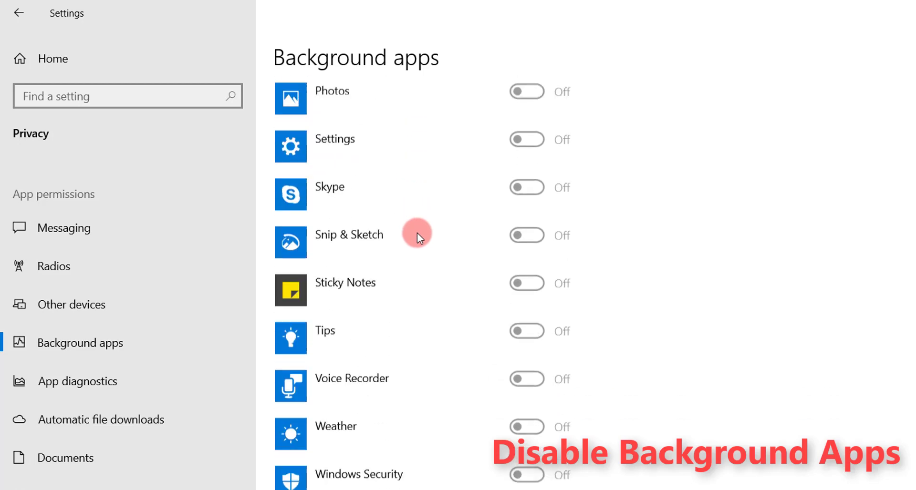
scroll(417, 233, "up", 5)
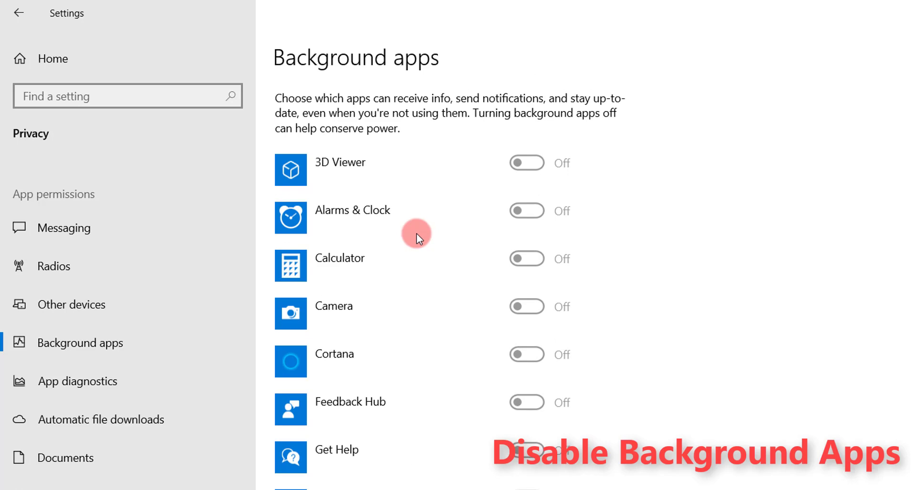
scroll(407, 216, "up", 3)
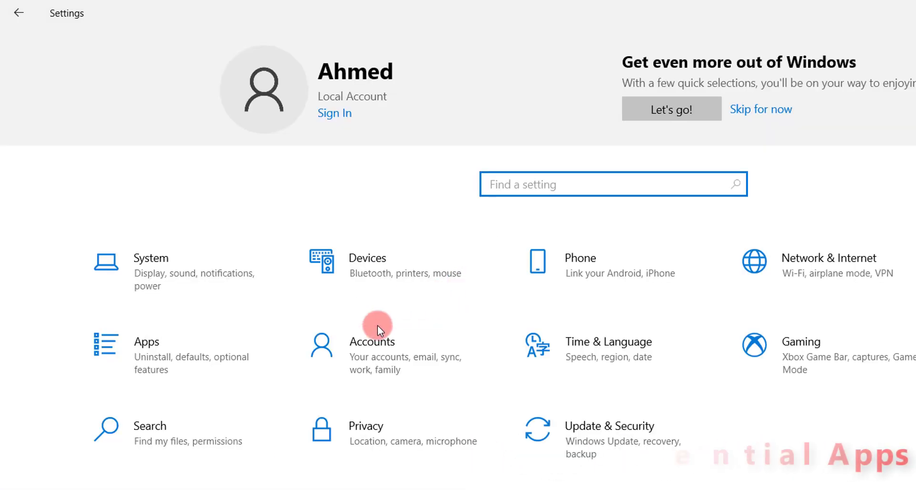
Show the uninstall options of Adobe Acrobat XI Pro in the installed apps list under Apps & features
left_click(141, 350)
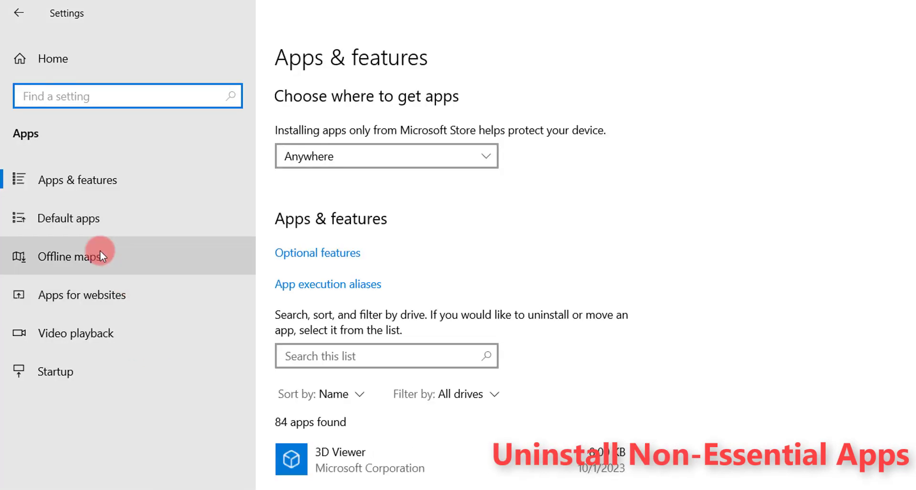
left_click(65, 185)
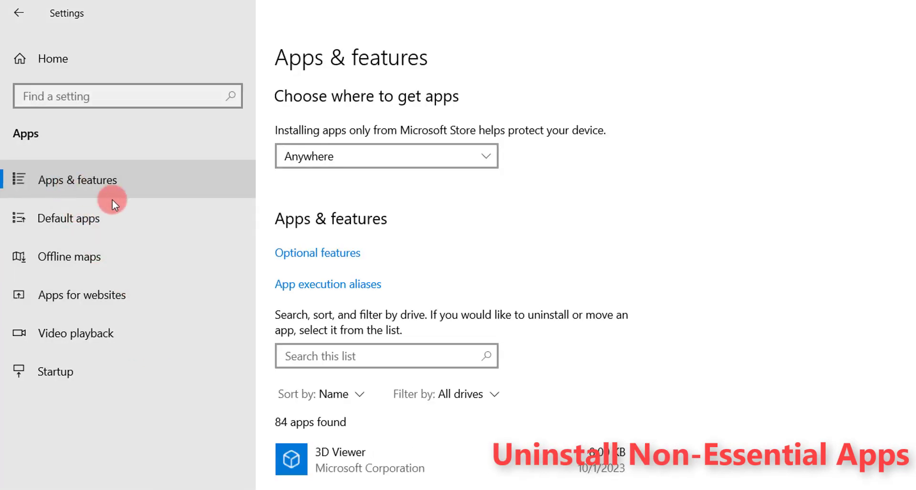
scroll(558, 441, "down", 5)
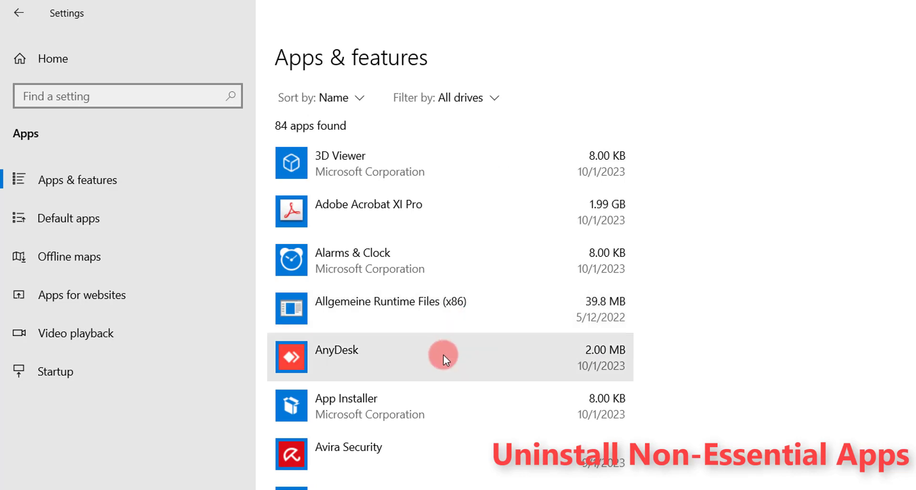
left_click(376, 212)
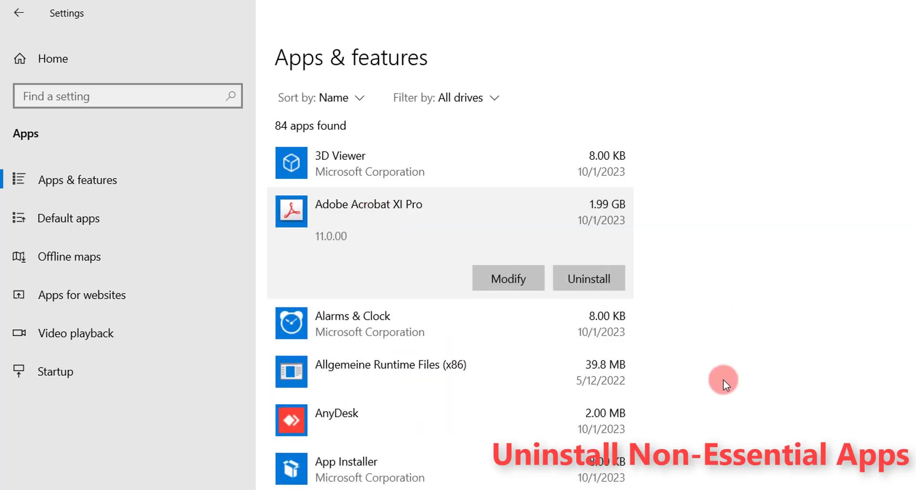
scroll(763, 377, "up", 5)
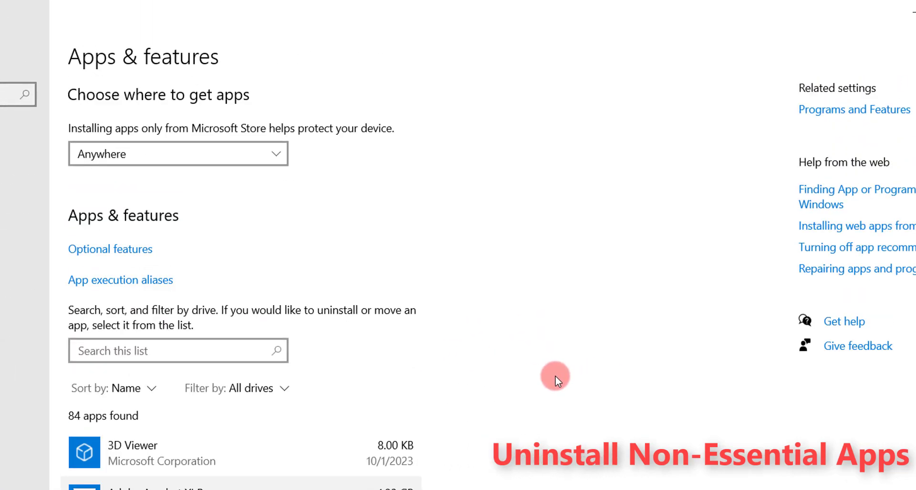
Open Programs and Features and select HP System Event Utility to show the uninstall options for it
left_click(833, 111)
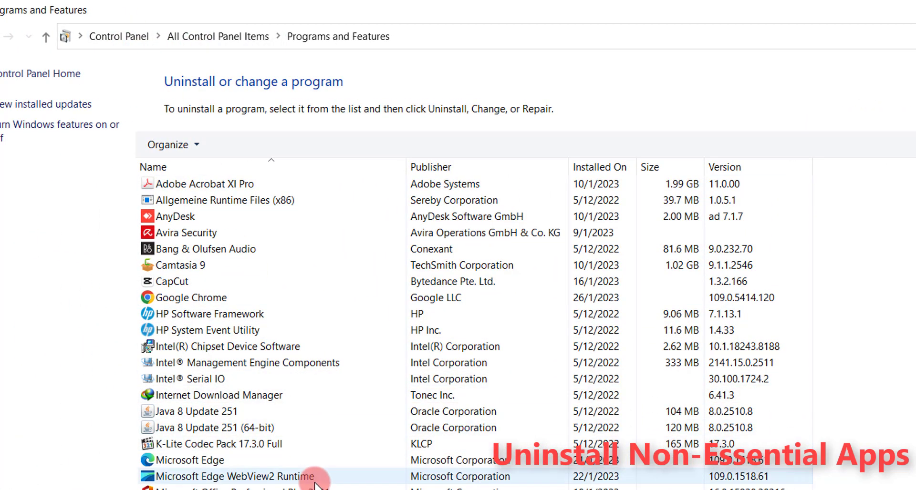
left_click(269, 326)
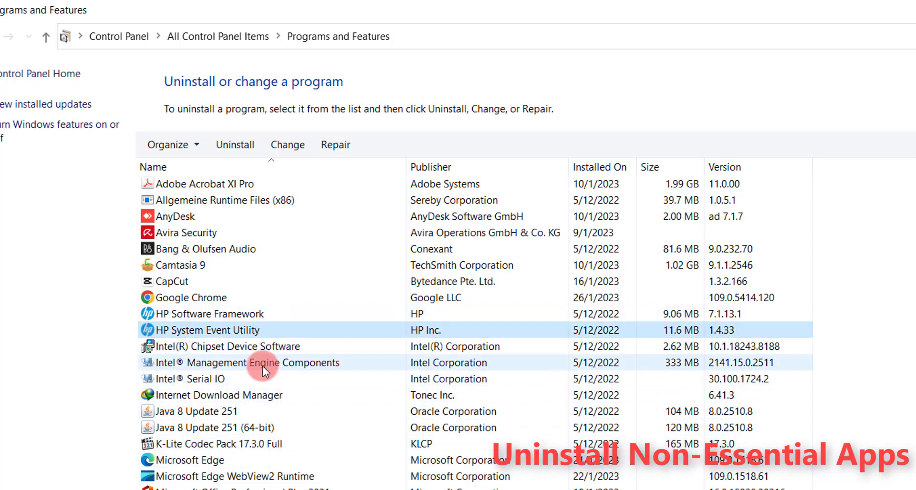
left_click(423, 410)
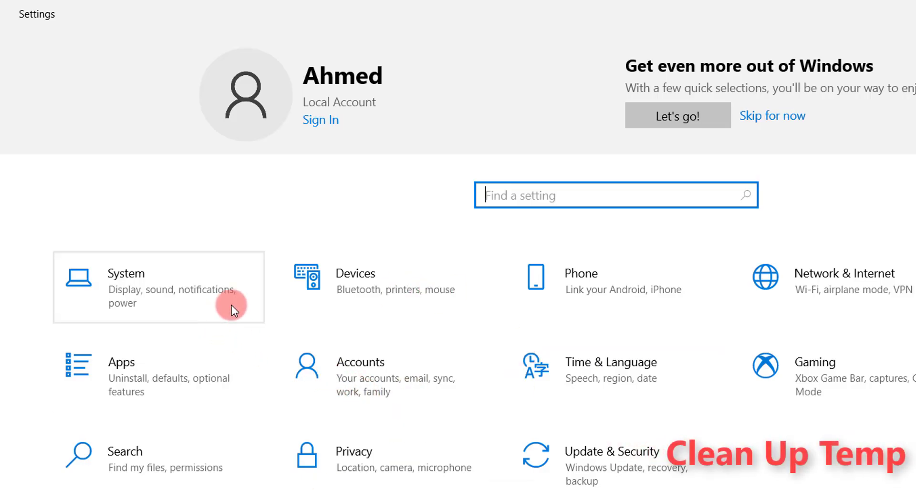
In the system's storage settings, review the list of temporary files and remove the already selected categories
left_click(135, 283)
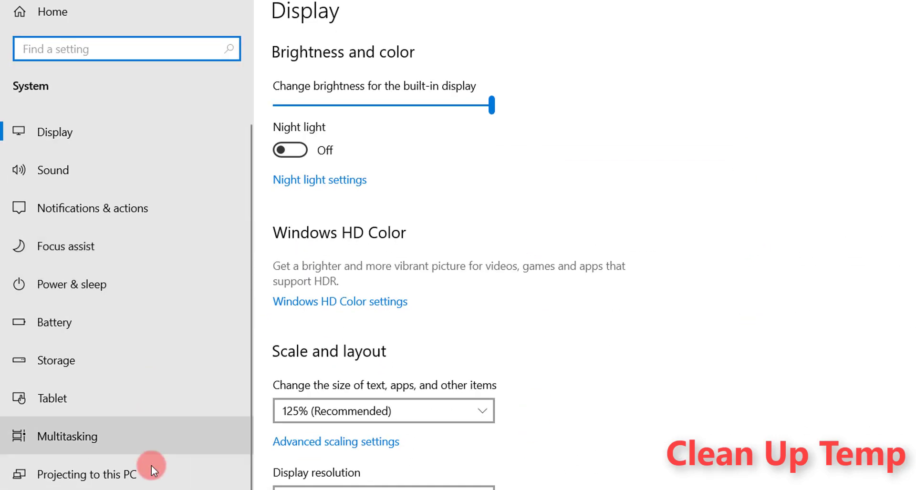
left_click(67, 365)
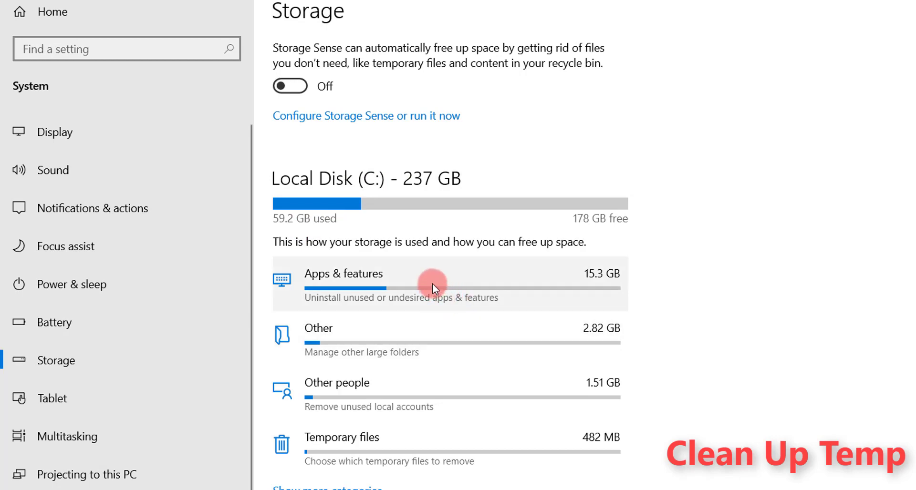
scroll(431, 287, "down", 3)
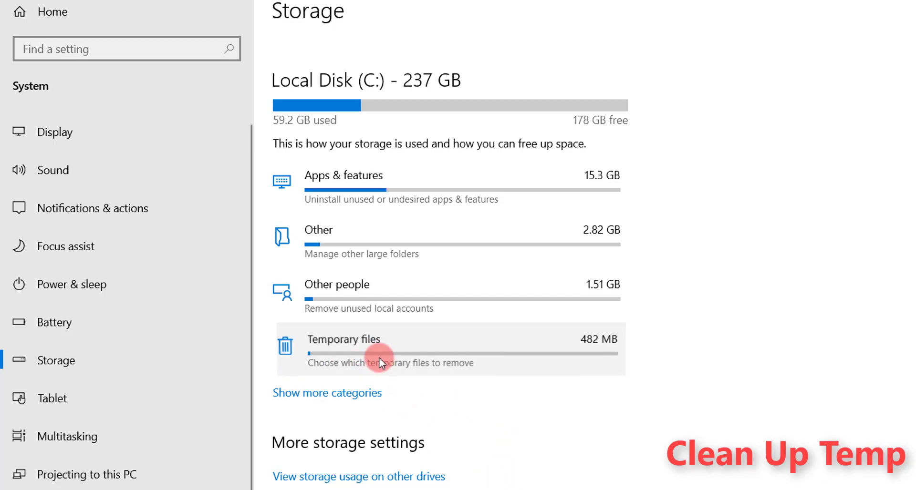
left_click(379, 357)
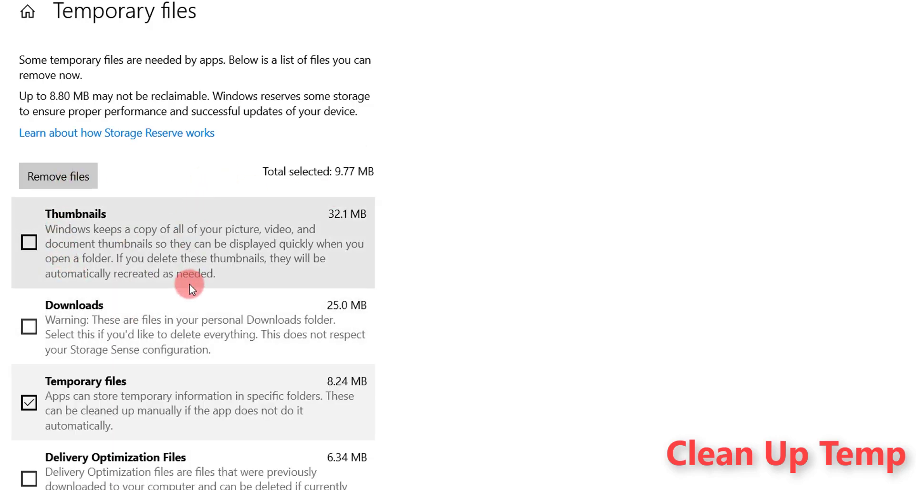
scroll(190, 284, "down", 3)
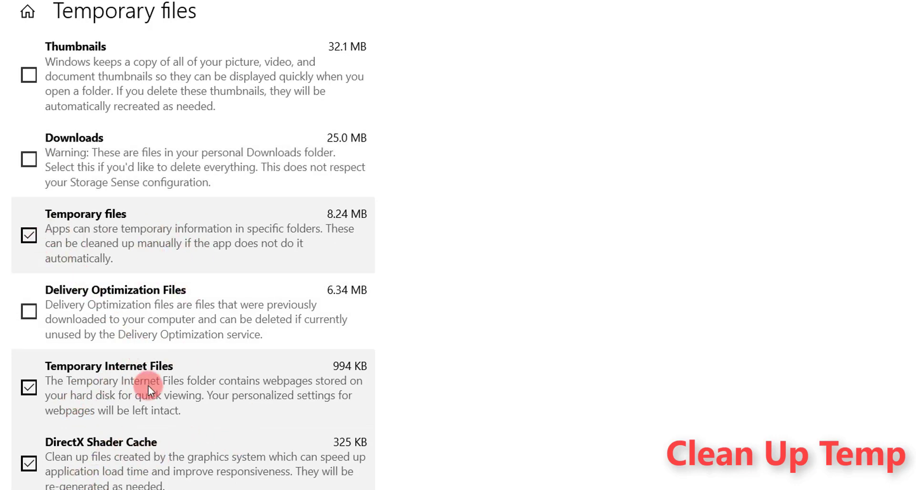
scroll(148, 385, "up", 2)
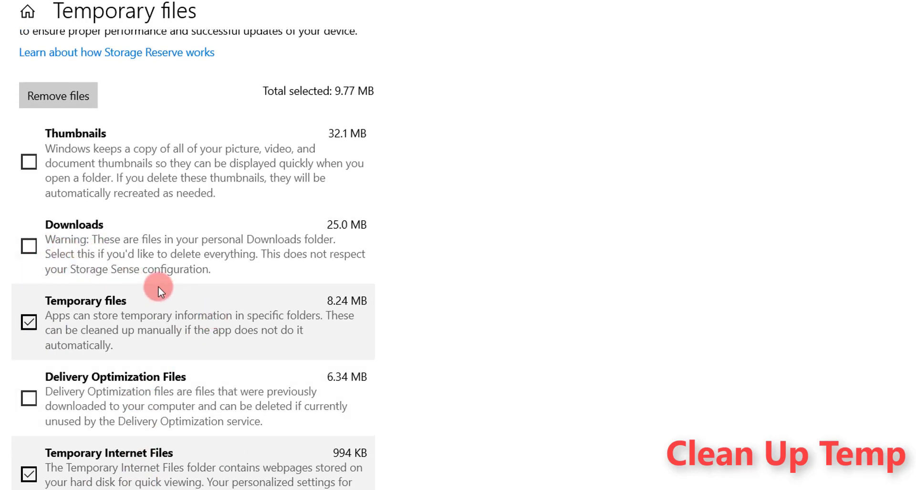
scroll(154, 286, "up", 2)
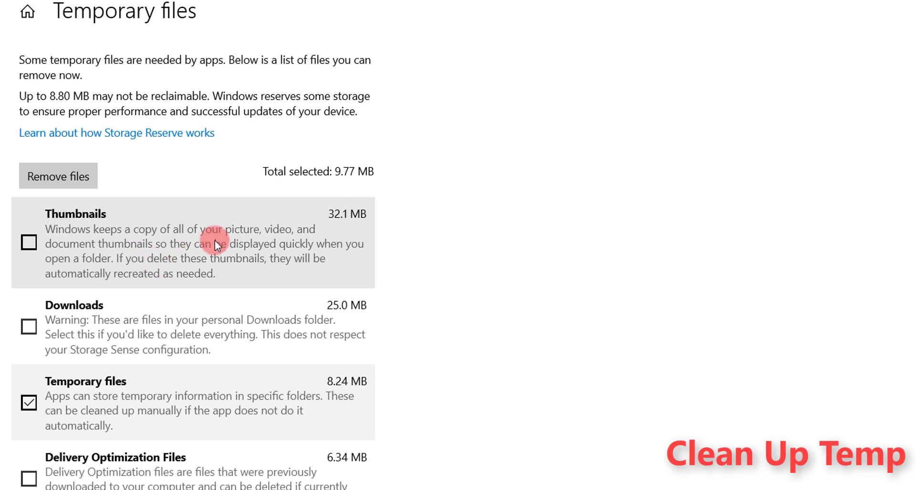
left_click(53, 177)
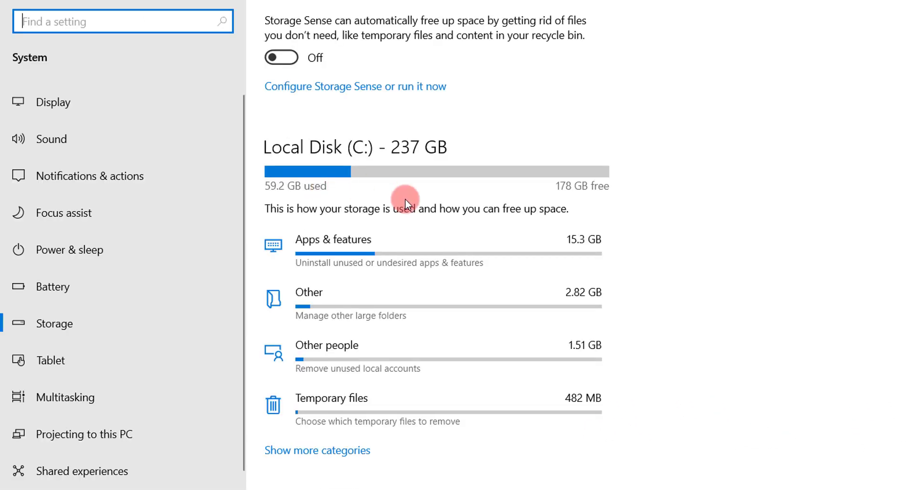
Open Optimize Drives from the storage settings, optimize the solid state drive (C:) and close the window
scroll(425, 236, "down", 3)
scroll(425, 237, "down", 1)
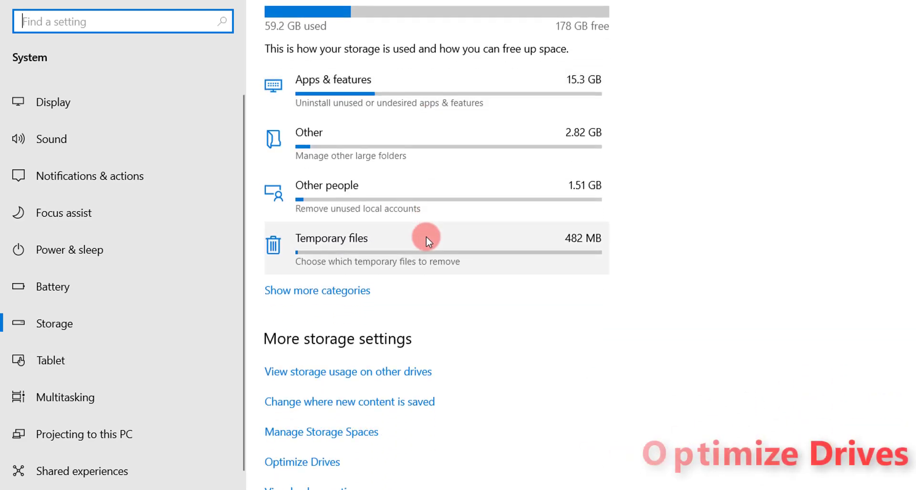
left_click(299, 467)
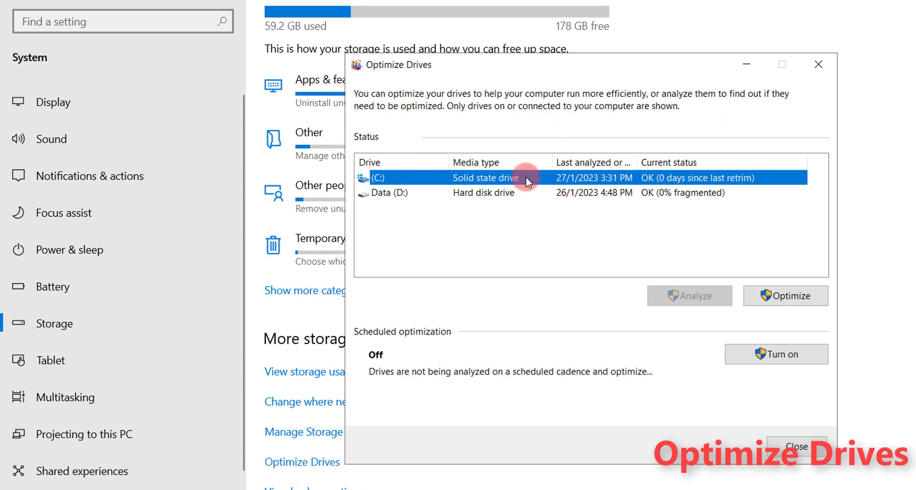
left_click(485, 193)
left_click(492, 179)
left_click(572, 193)
left_click(572, 180)
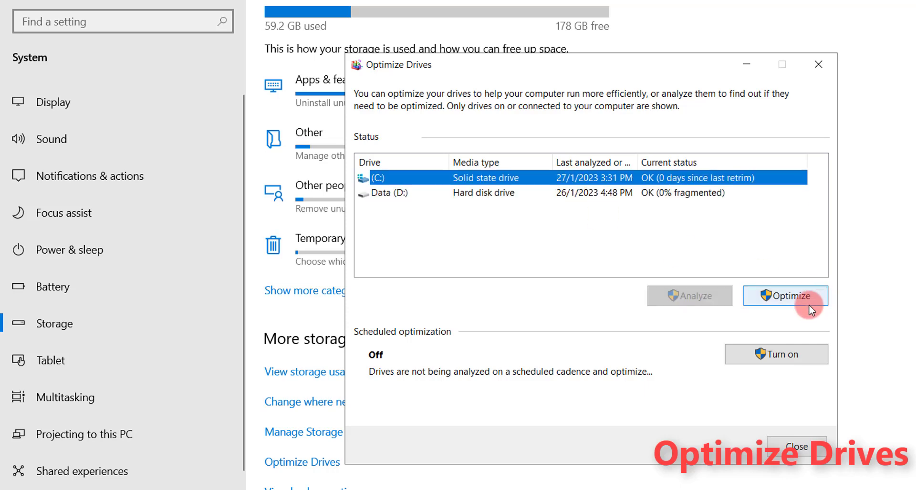
left_click(770, 292)
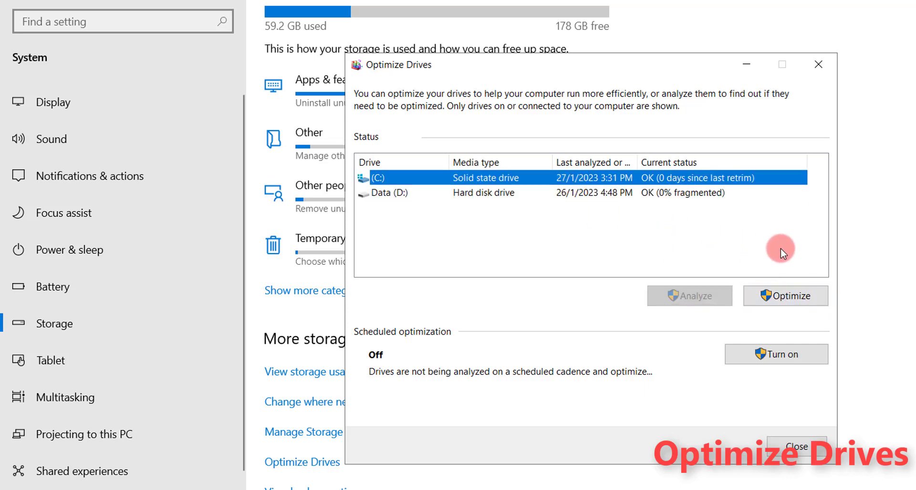
left_click(786, 296)
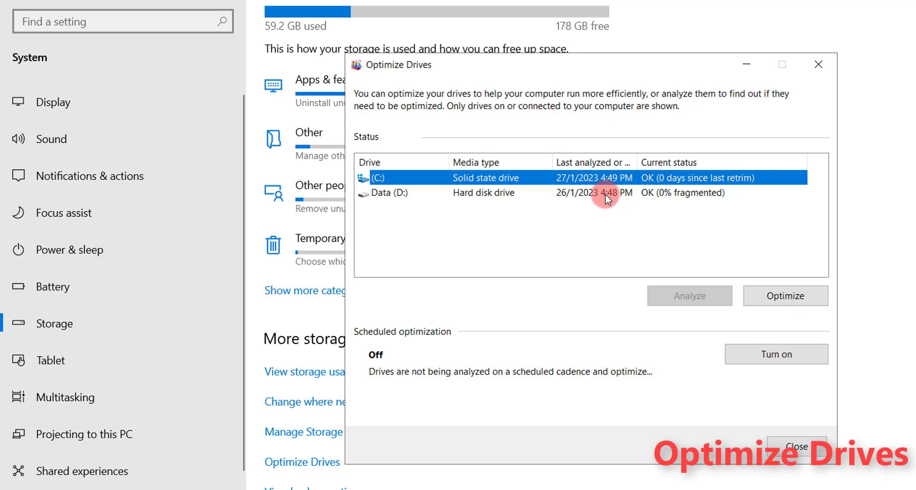
left_click(589, 193)
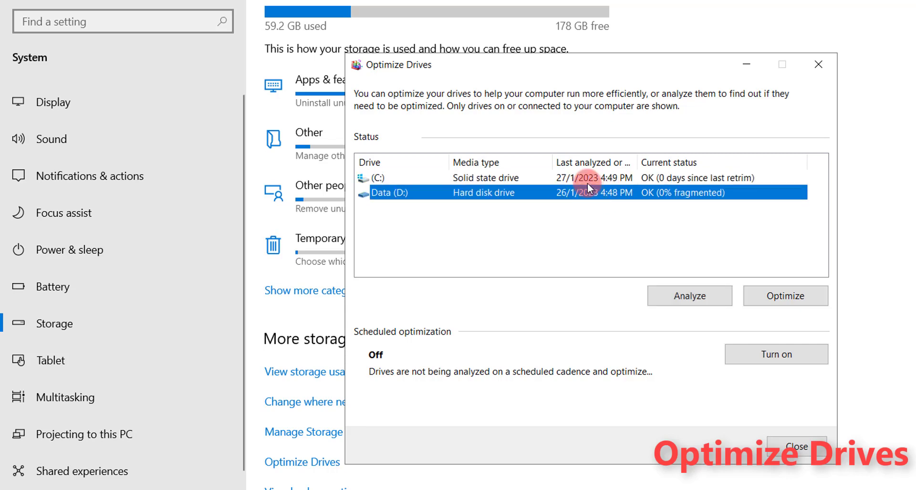
left_click(588, 182)
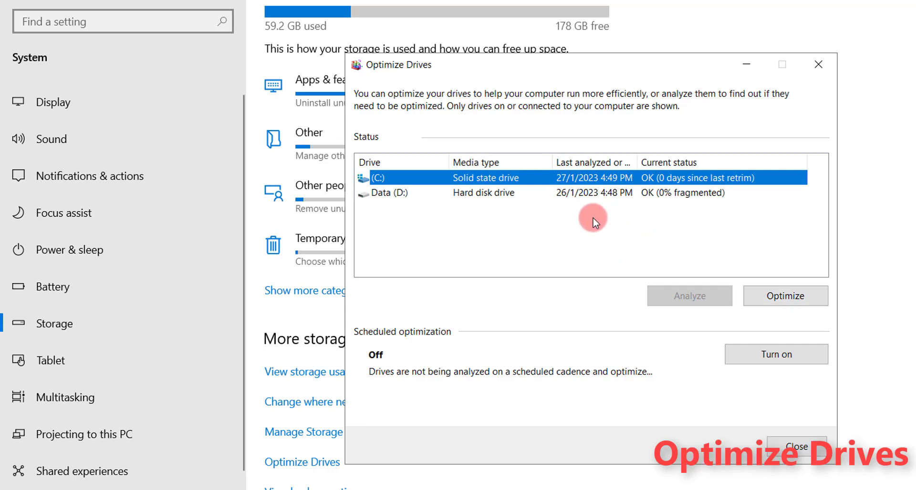
left_click(788, 452)
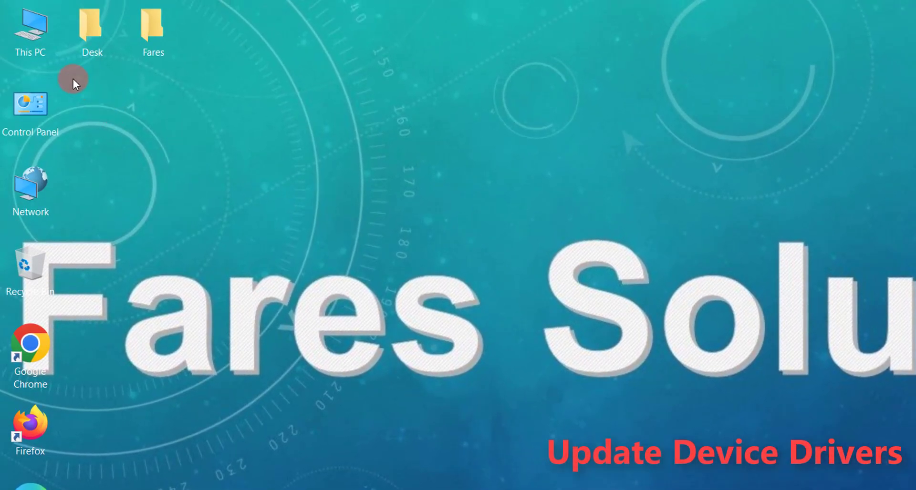
Open Computer Management for This PC, maximize it and show Device Manager
left_click(19, 52)
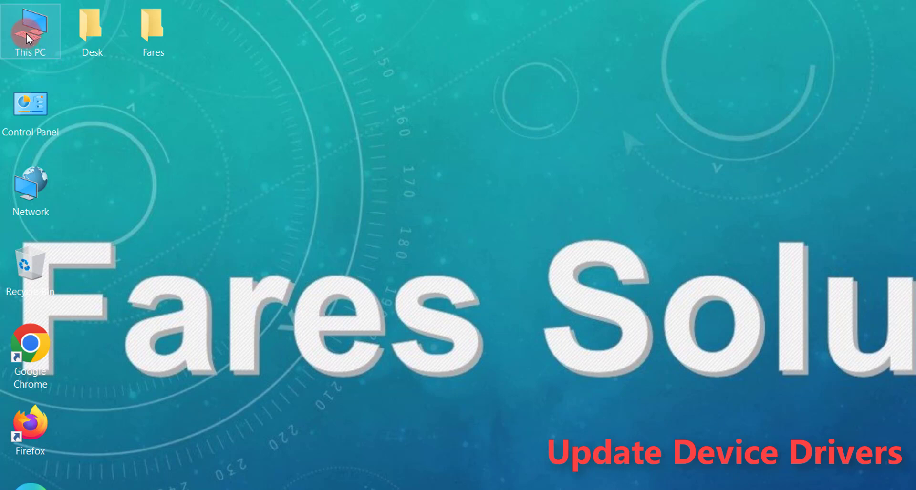
right_click(27, 34)
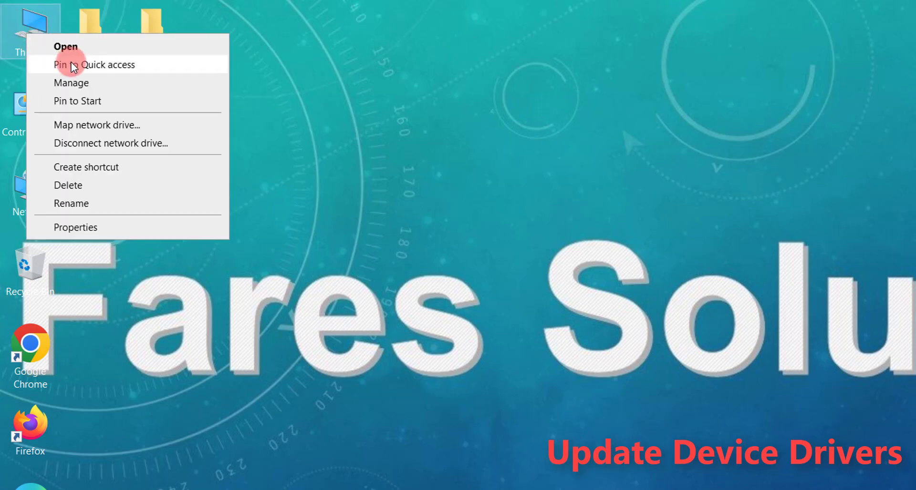
left_click(72, 83)
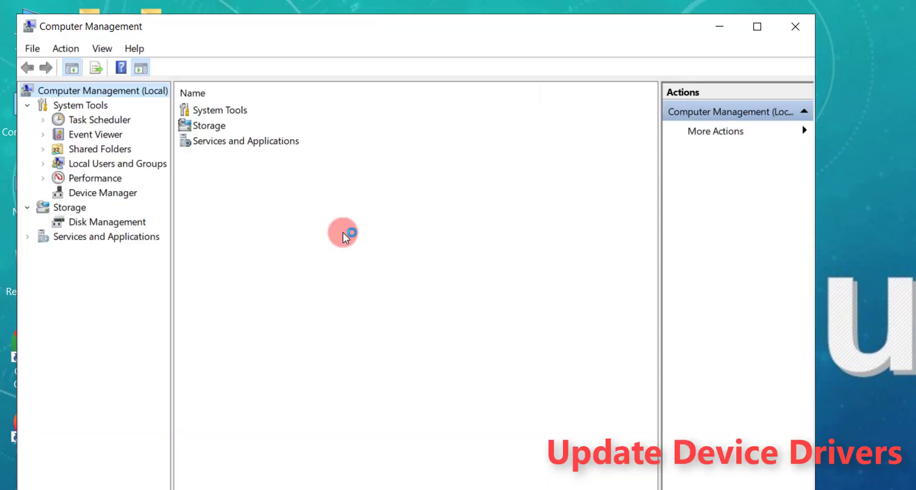
double_click(420, 30)
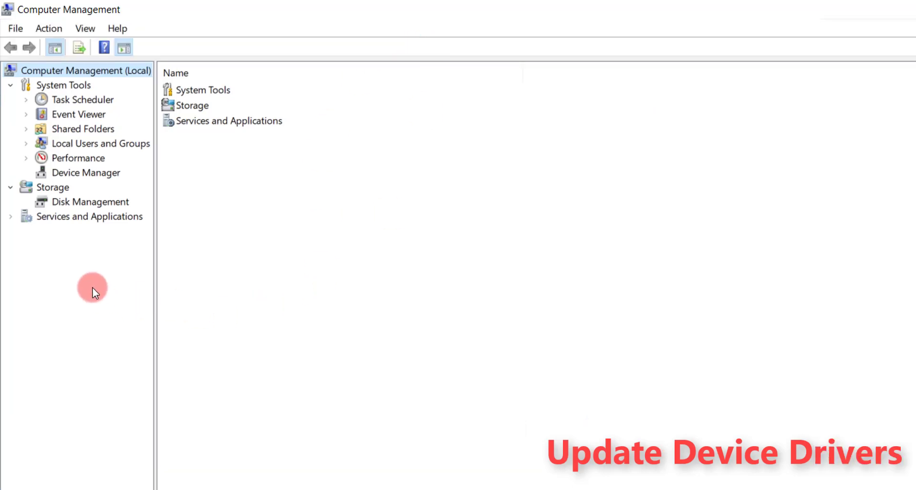
left_click(83, 176)
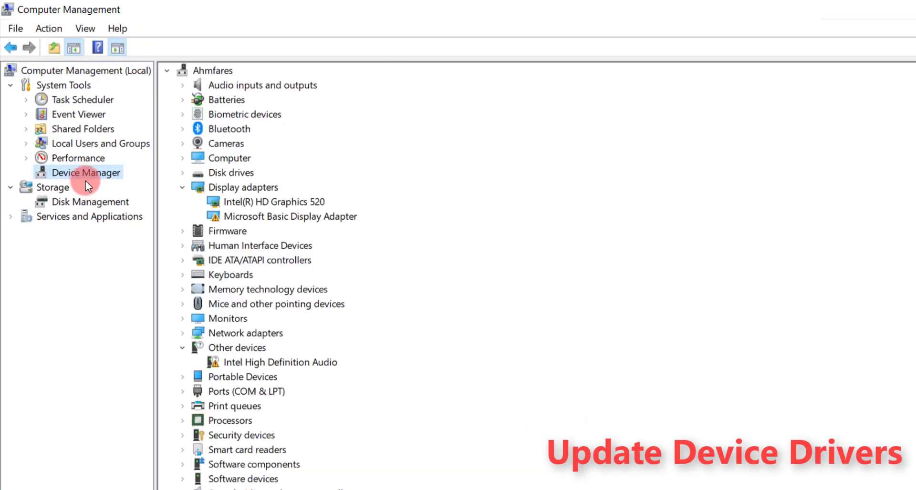
Start a driver update for the Intel(R) Dual Band Wireless-AC 8260 network adapter, choosing to browse the computer for drivers
left_click(184, 187)
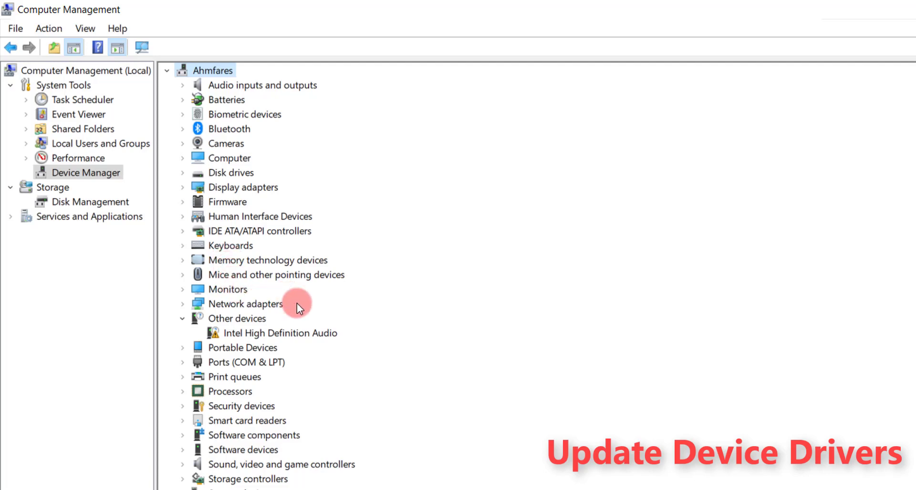
left_click(182, 304)
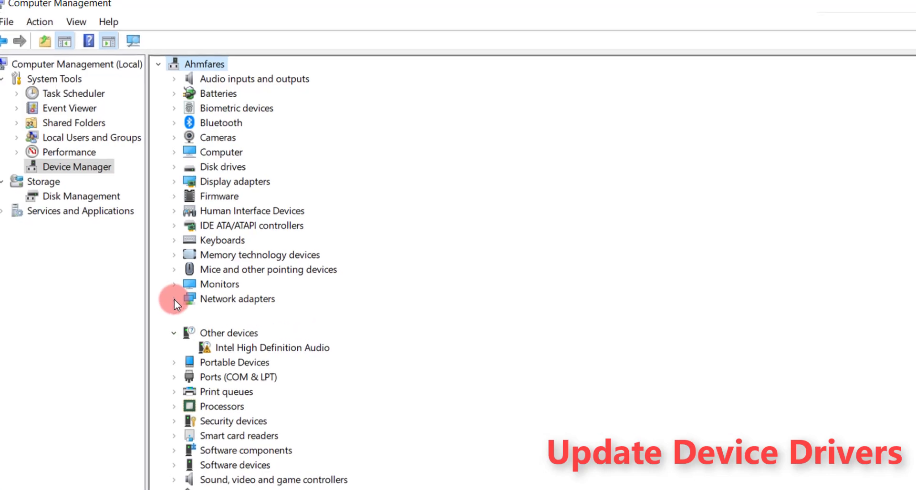
right_click(135, 239)
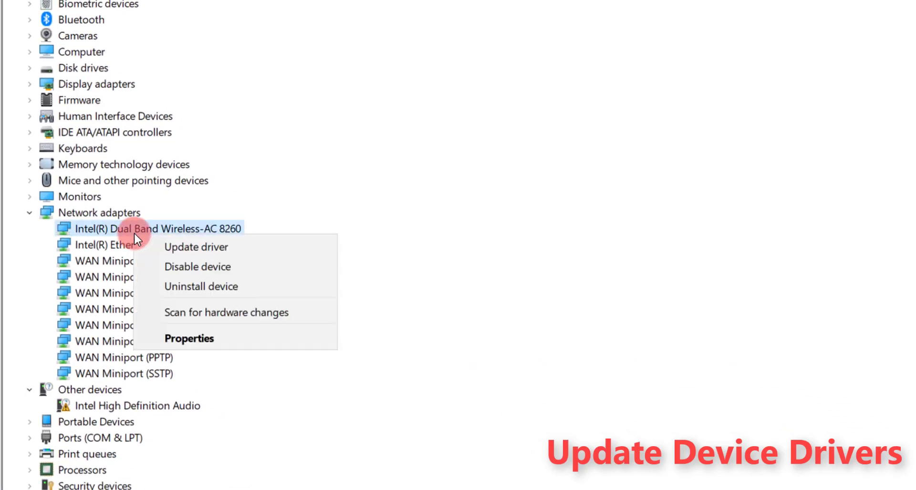
left_click(173, 245)
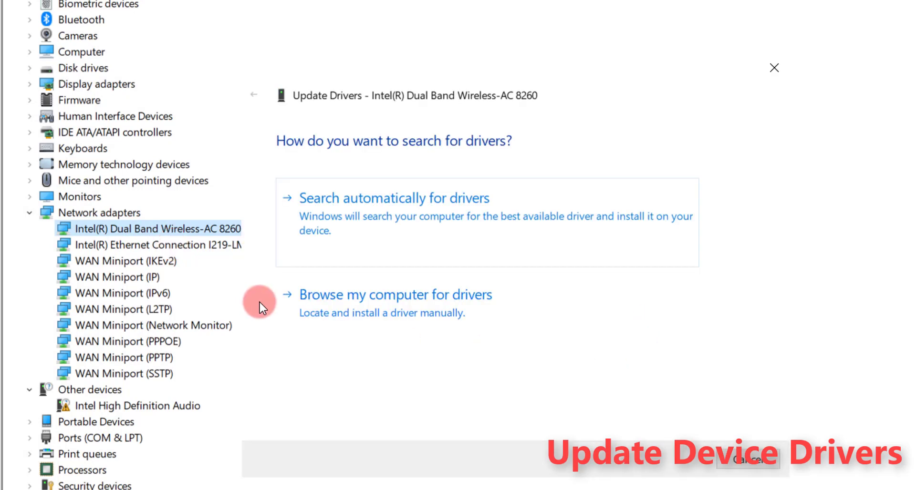
left_click(401, 297)
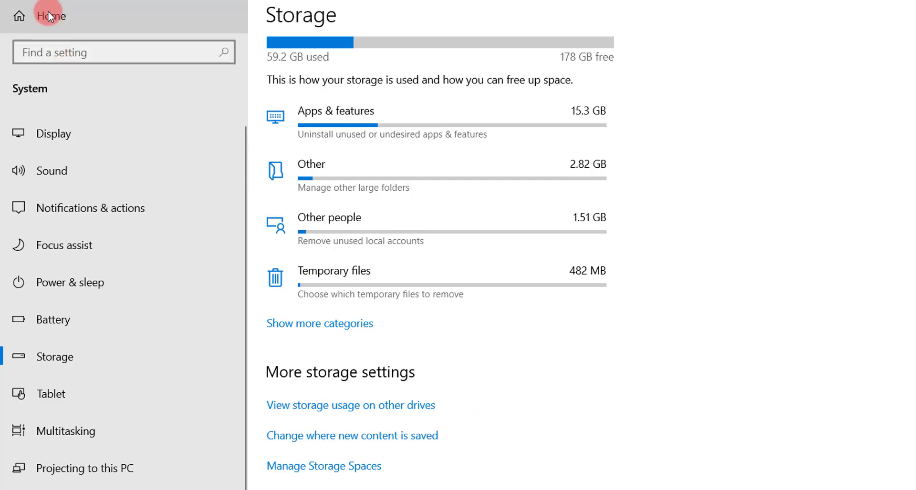
Open the power plan choices through the additional power settings of the system's Power & sleep page
left_click(50, 18)
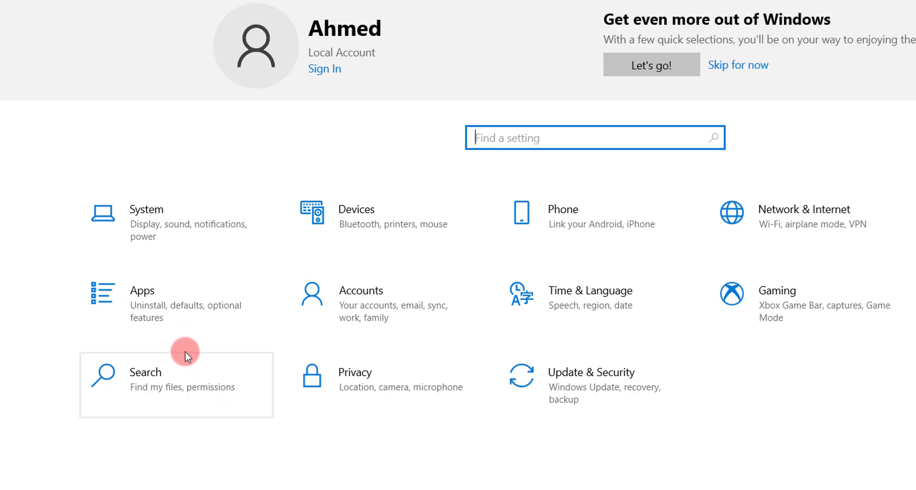
left_click(136, 219)
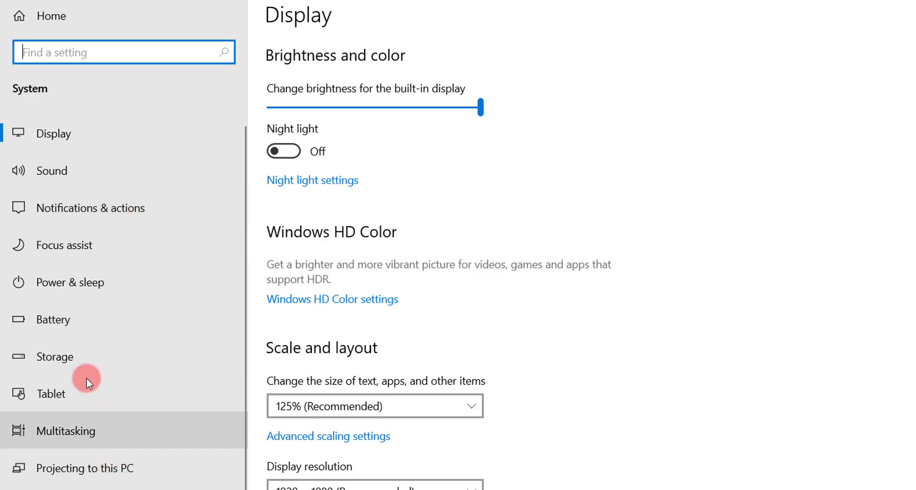
left_click(80, 283)
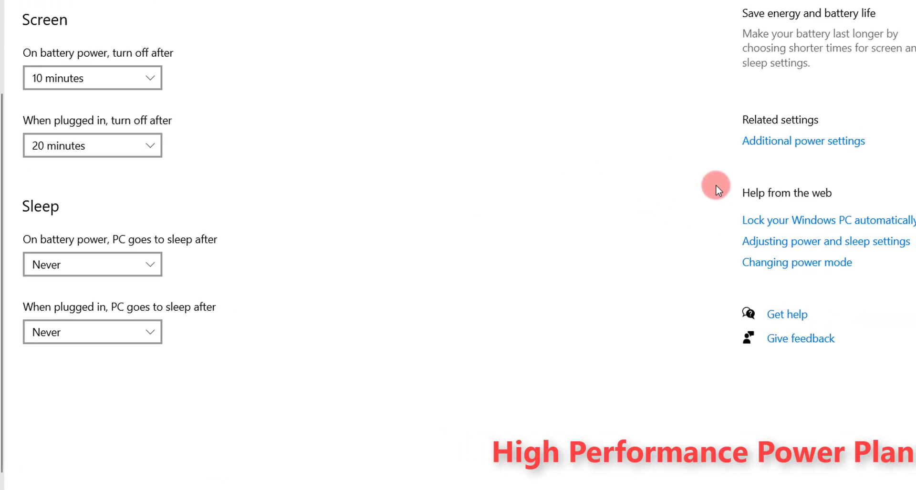
left_click(804, 148)
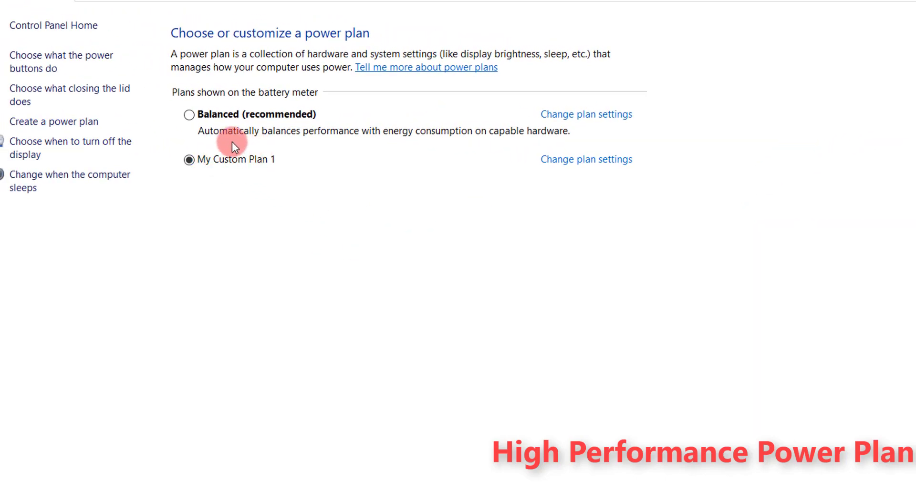
Switch the power plan to Balanced and back to My Custom Plan 1, and start creating a plan based on High performance
left_click(190, 115)
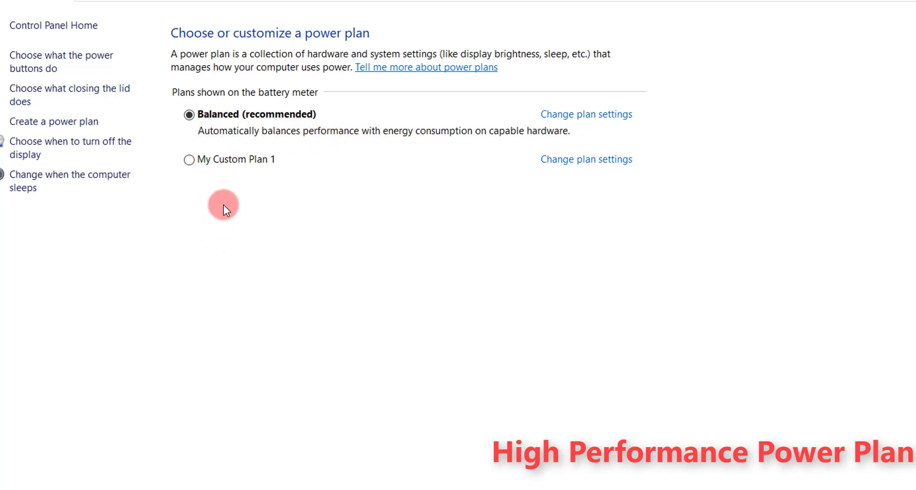
left_click(190, 161)
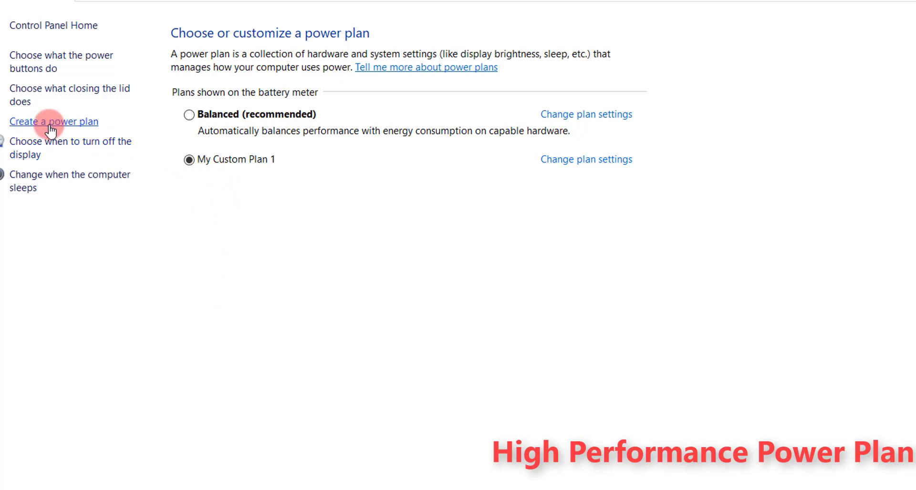
left_click(52, 126)
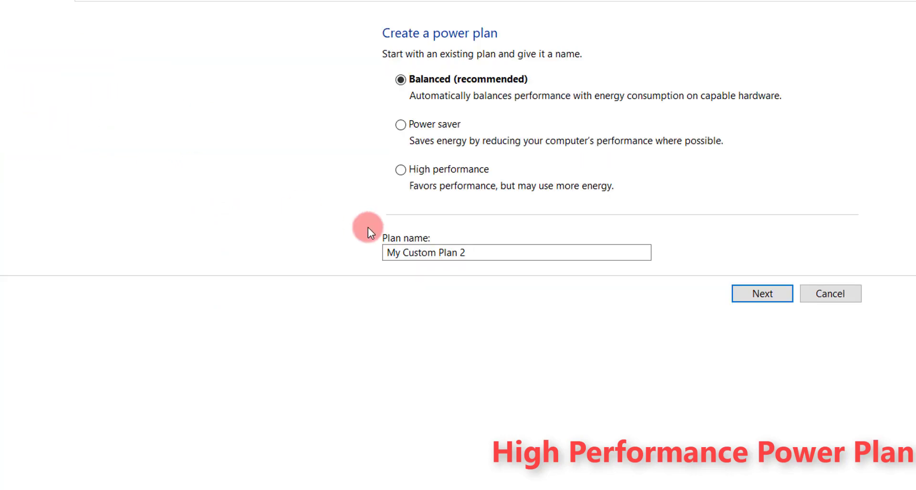
left_click(398, 172)
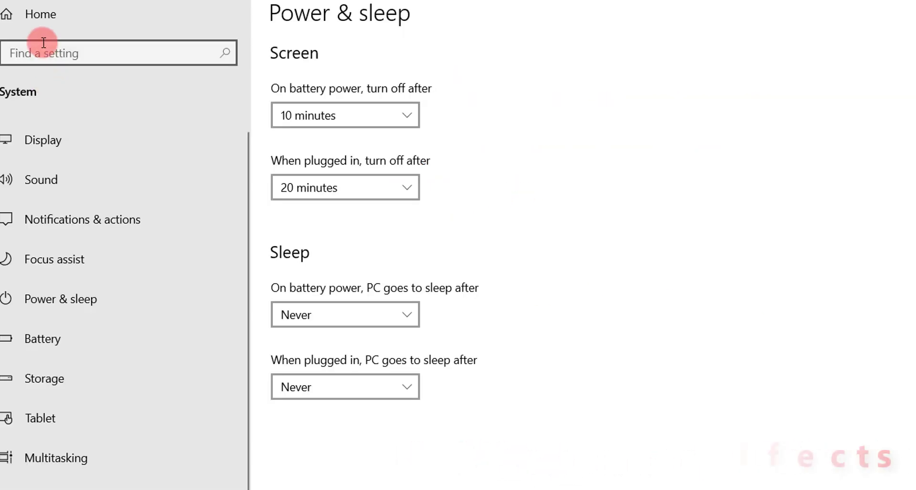
Open the Performance Options through the advanced system settings of the system's About page
left_click(46, 18)
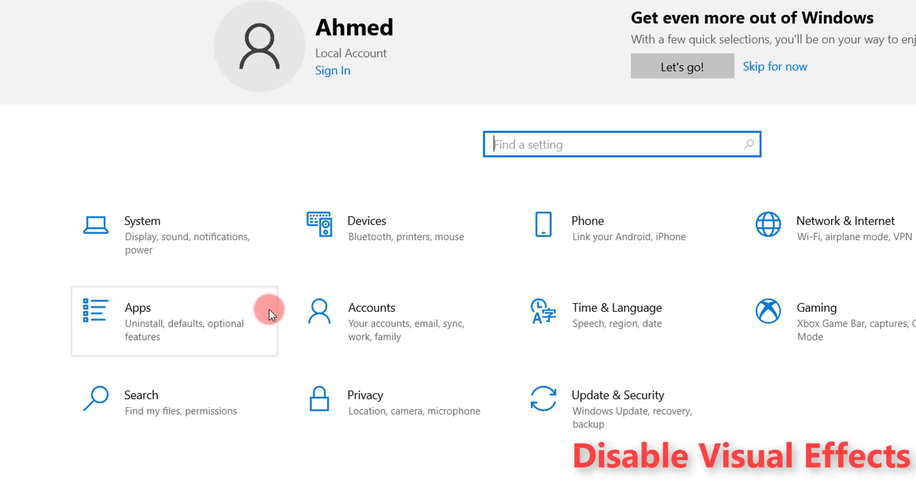
left_click(161, 222)
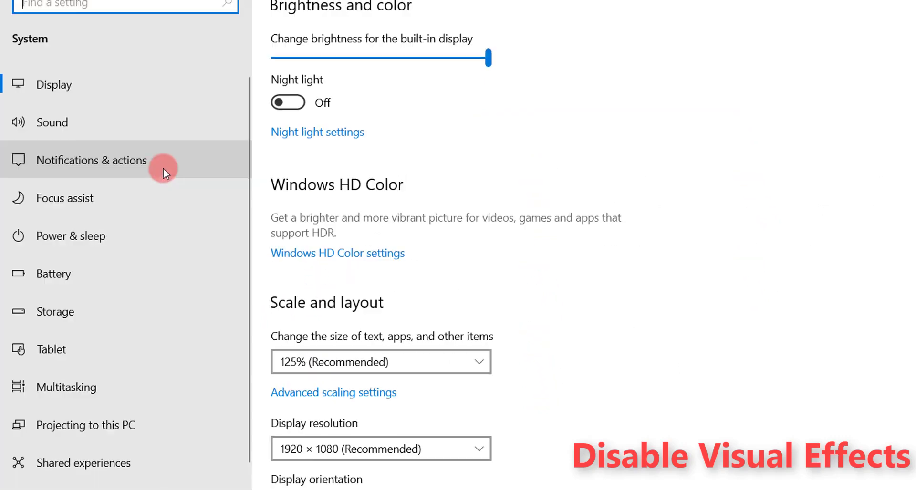
scroll(128, 334, "down", 3)
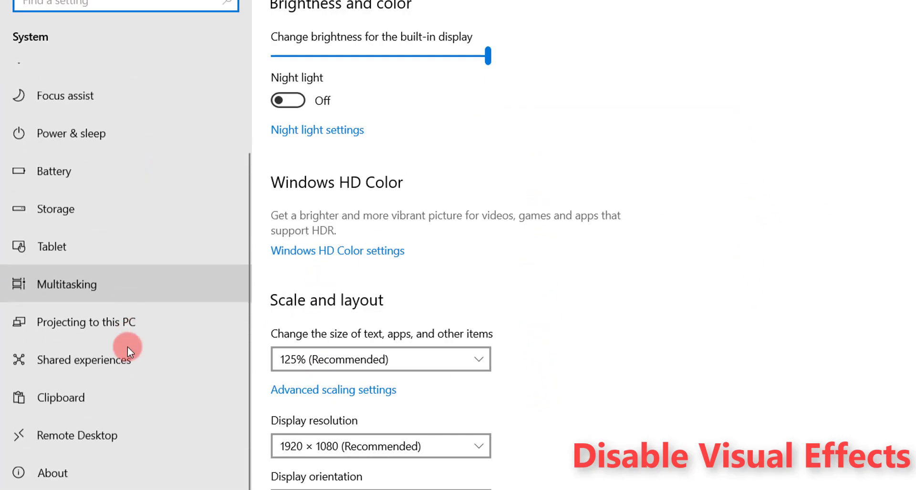
left_click(73, 466)
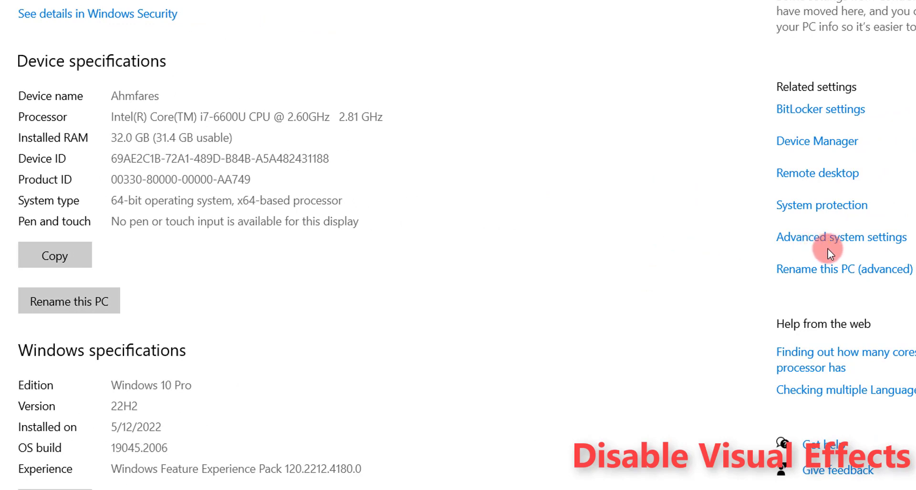
left_click(852, 243)
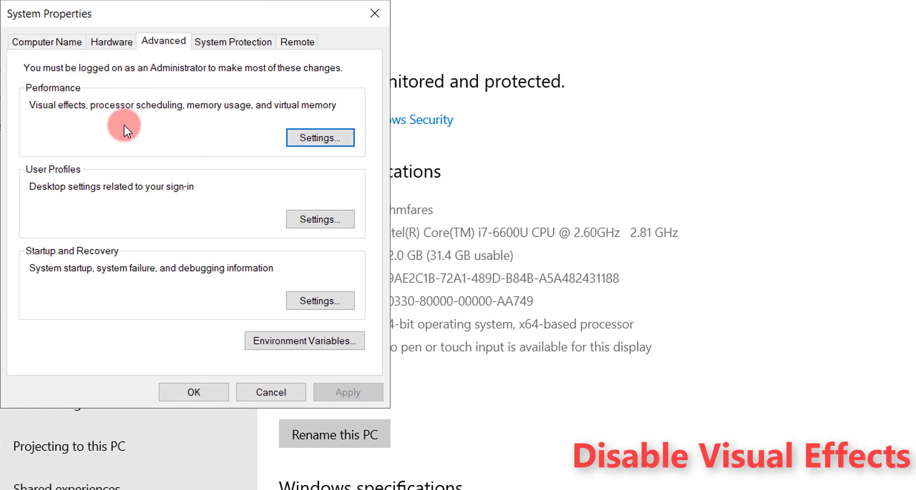
left_click(302, 141)
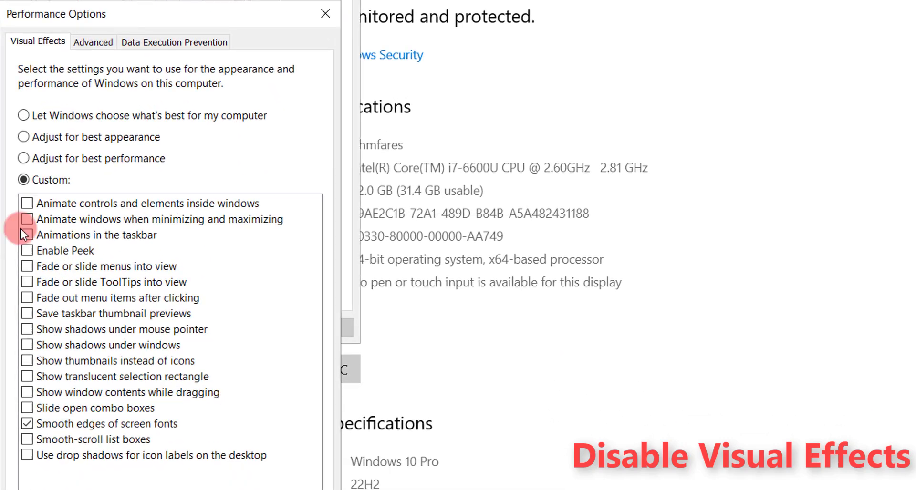
Try the automatic and best appearance presets, then disable all visual effects except Smooth edges of screen fonts and accept the settings
left_click(23, 115)
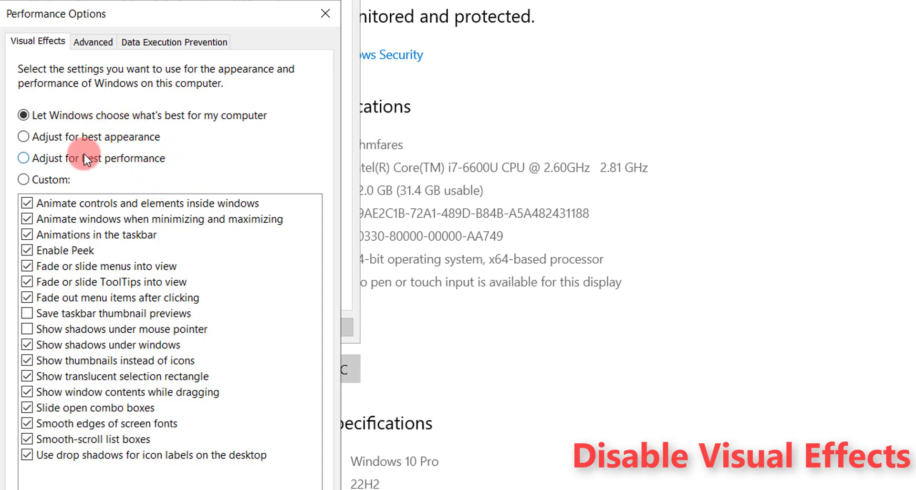
left_click(23, 138)
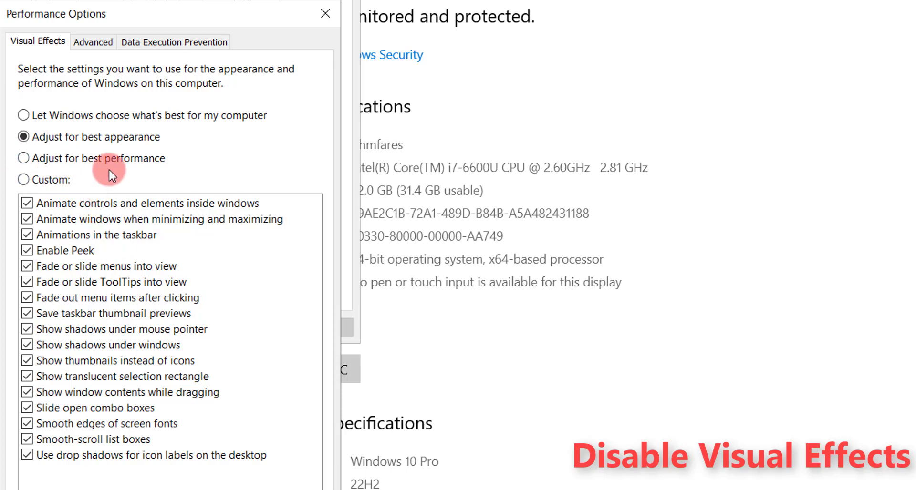
left_click(23, 158)
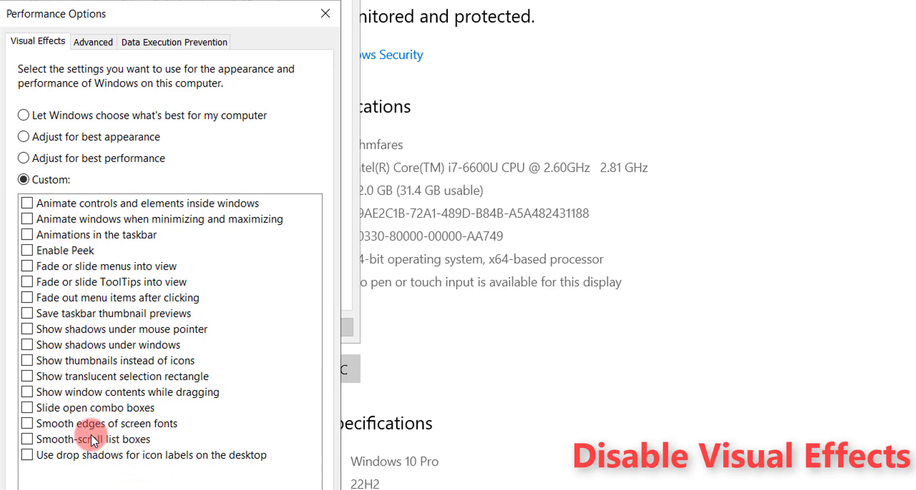
left_click(26, 424)
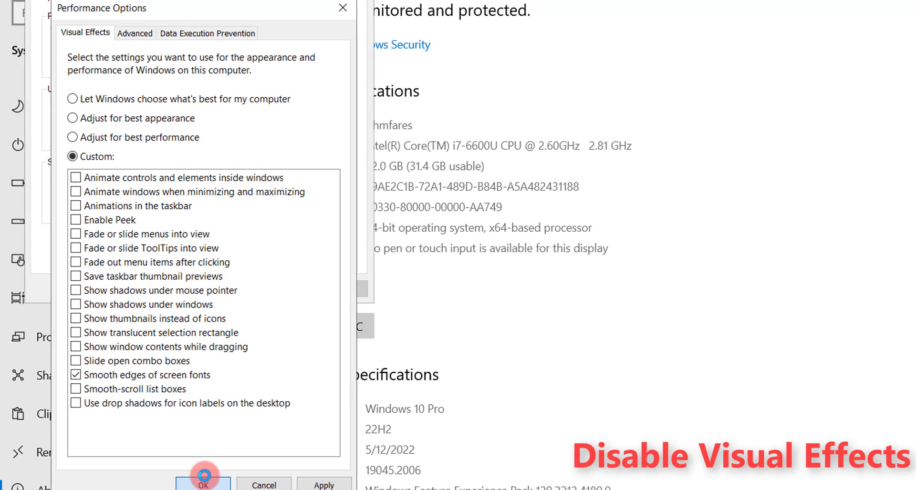
left_click(204, 483)
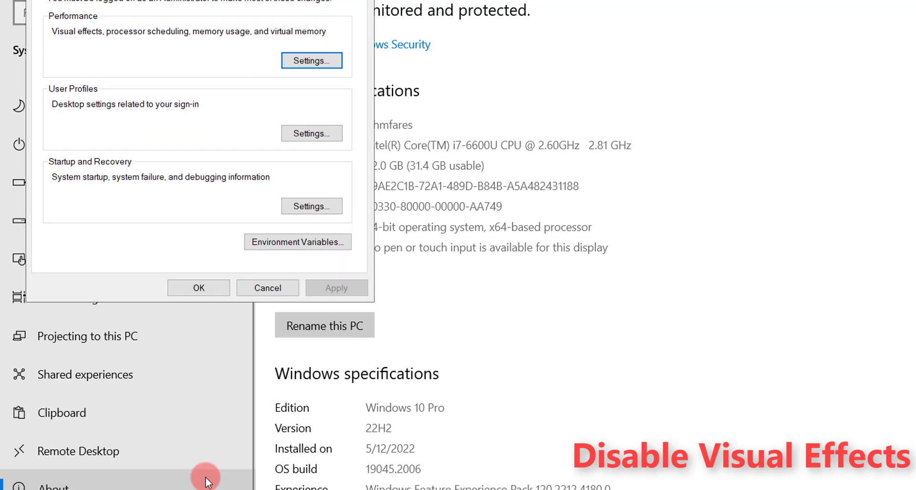
left_click(199, 288)
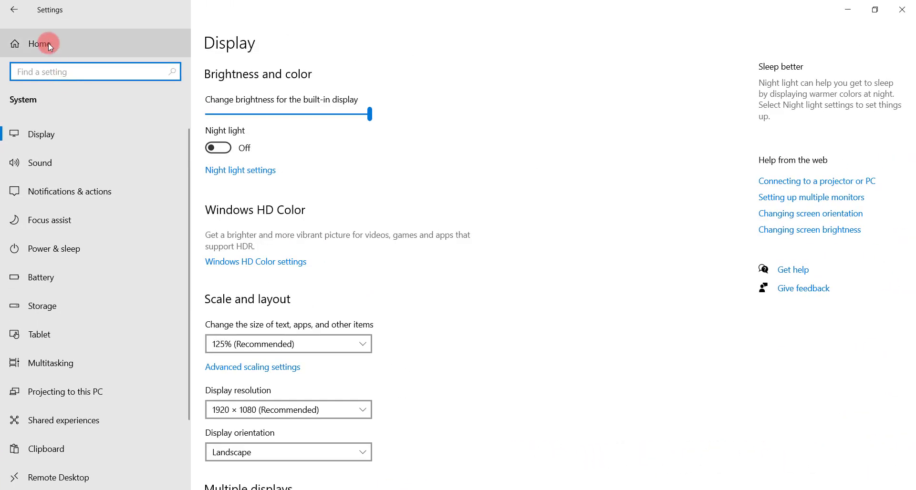
Open the Colors page of the Personalization settings and switch Transparency effects on and back off
left_click(45, 44)
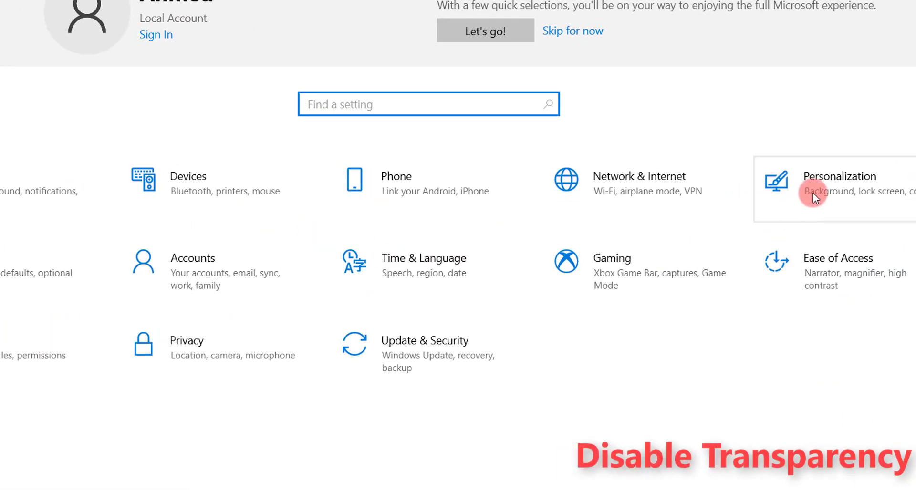
left_click(822, 185)
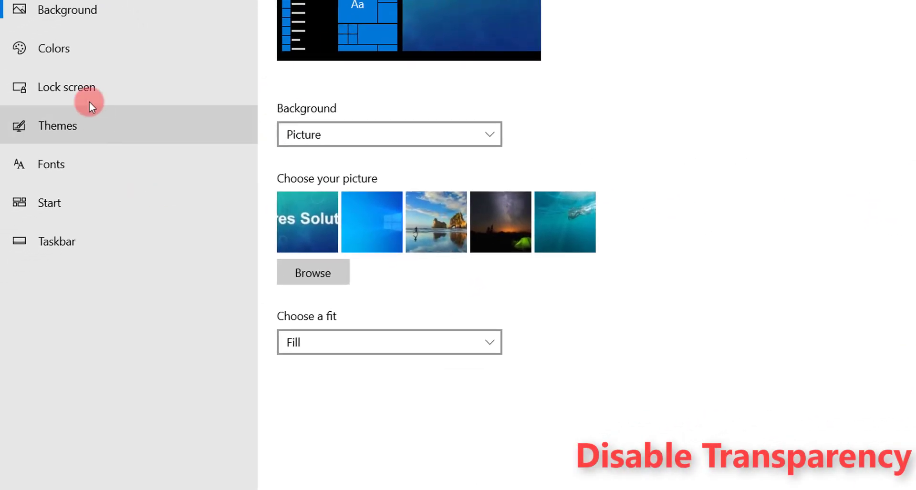
left_click(59, 52)
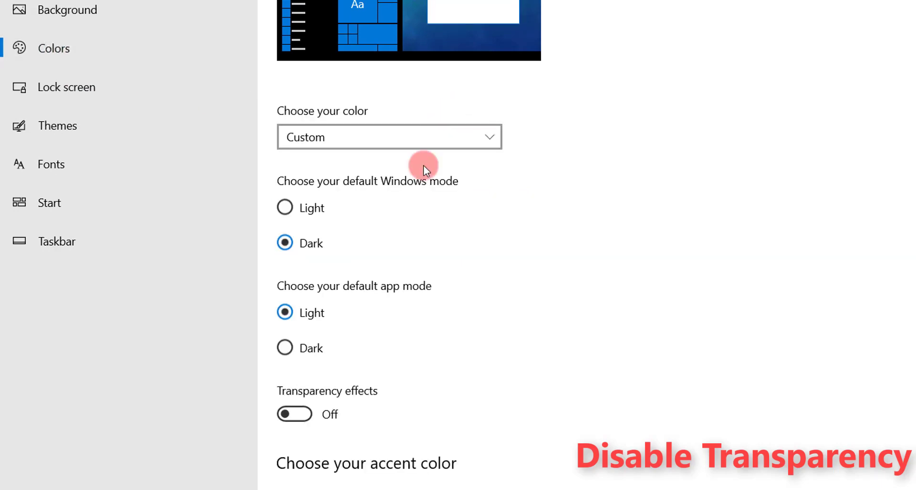
scroll(423, 165, "down", 1)
scroll(379, 180, "down", 3)
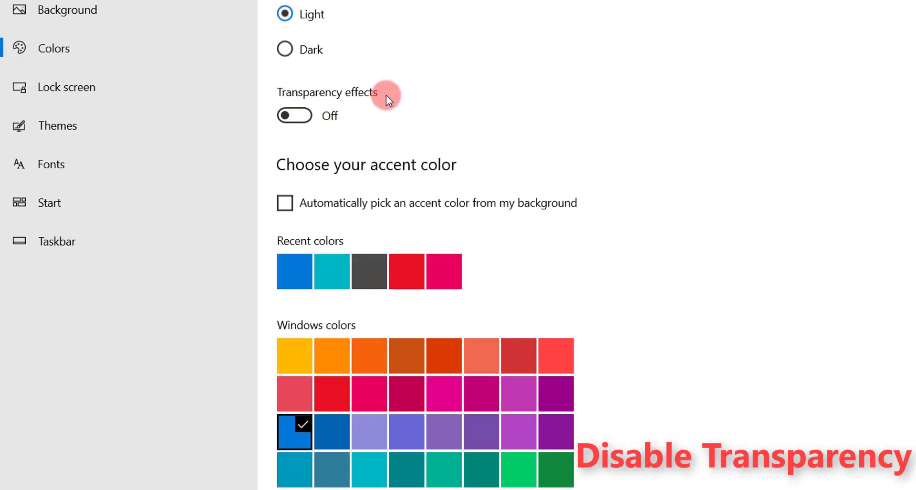
left_click(303, 116)
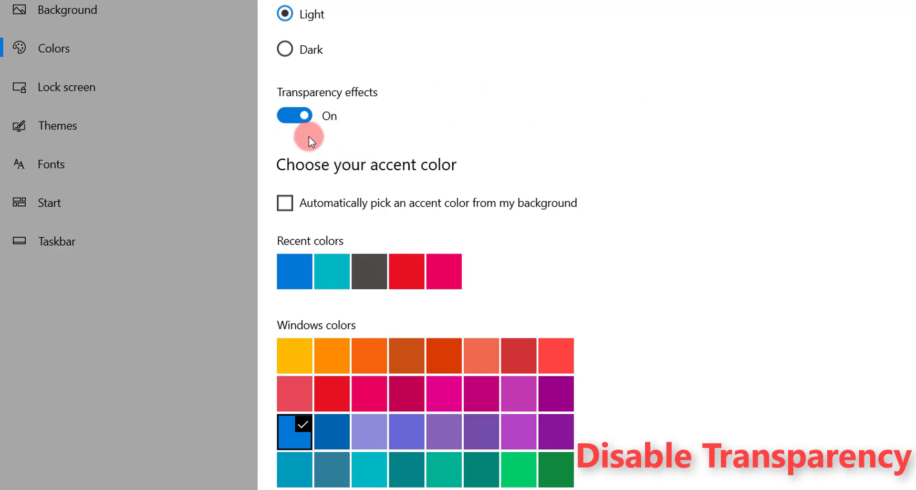
left_click(292, 119)
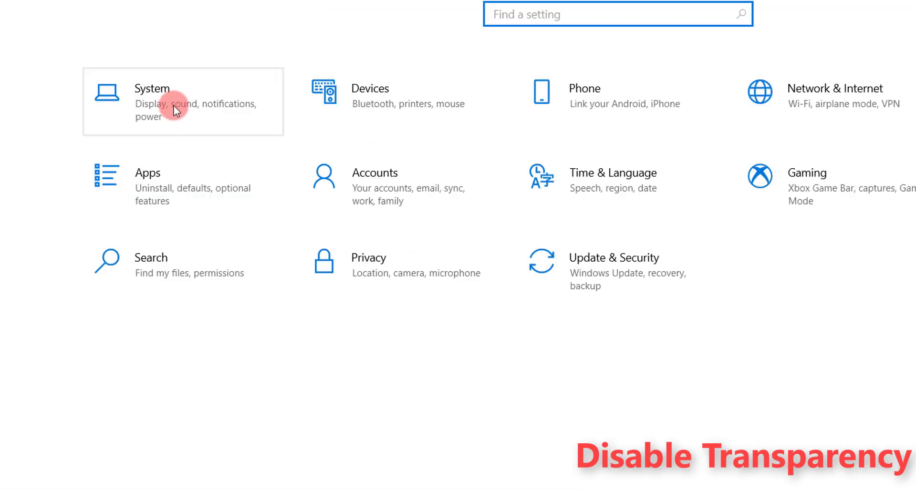
Open the Virtual Memory settings from the advanced Performance Options, reached through the system's About page
left_click(168, 95)
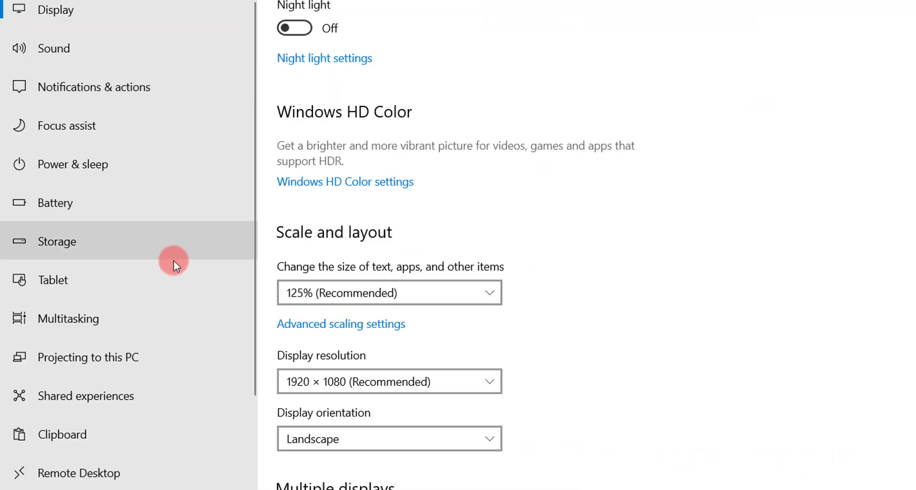
scroll(143, 286, "down", 3)
left_click(72, 405)
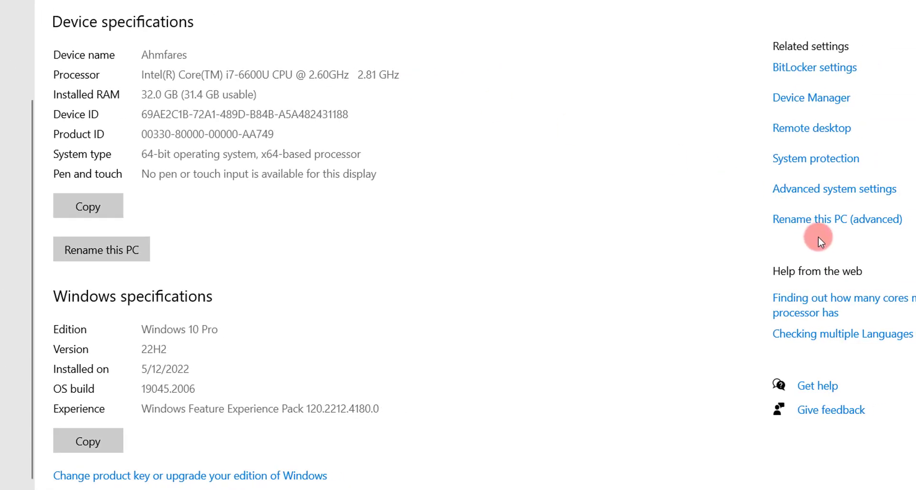
left_click(823, 189)
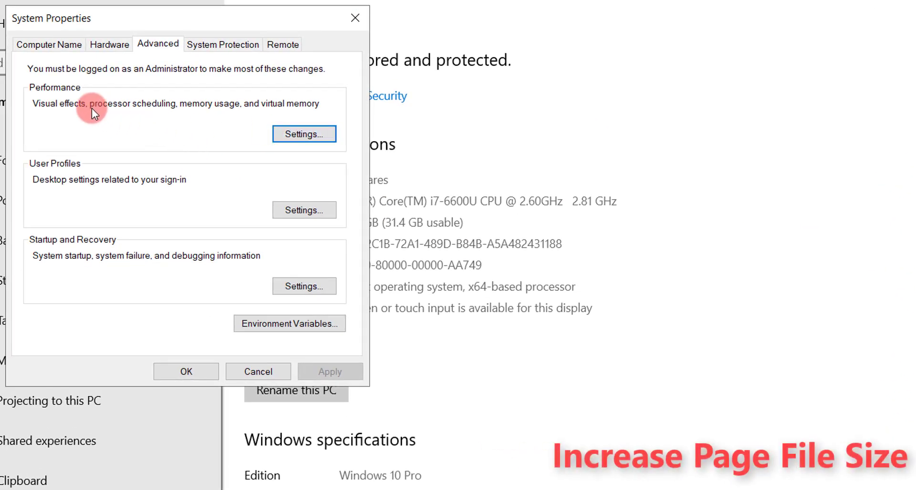
left_click(303, 134)
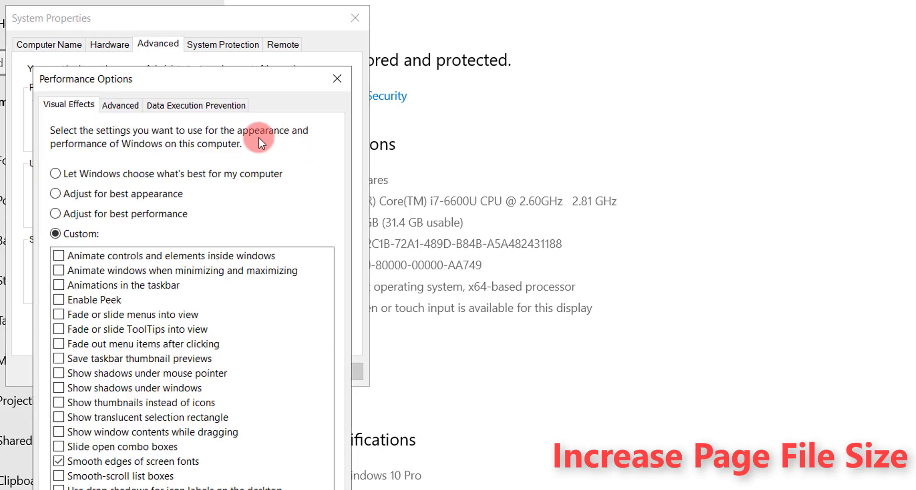
left_click(122, 107)
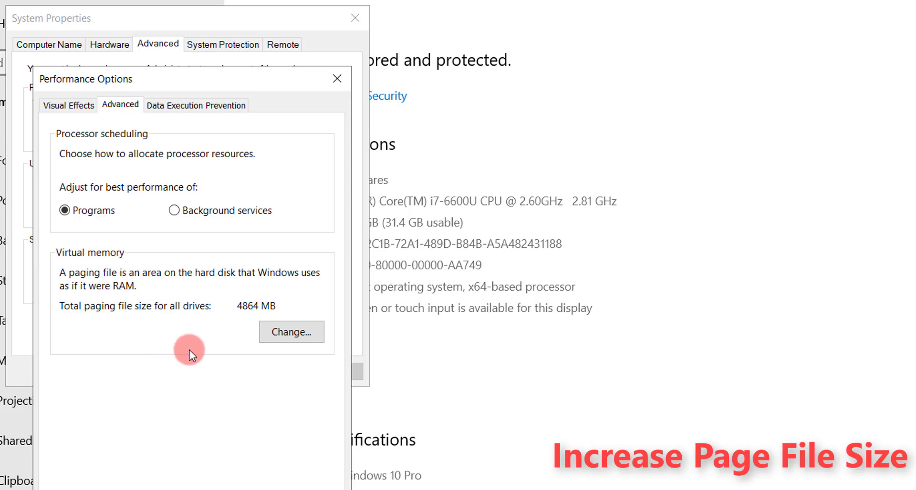
left_click(283, 335)
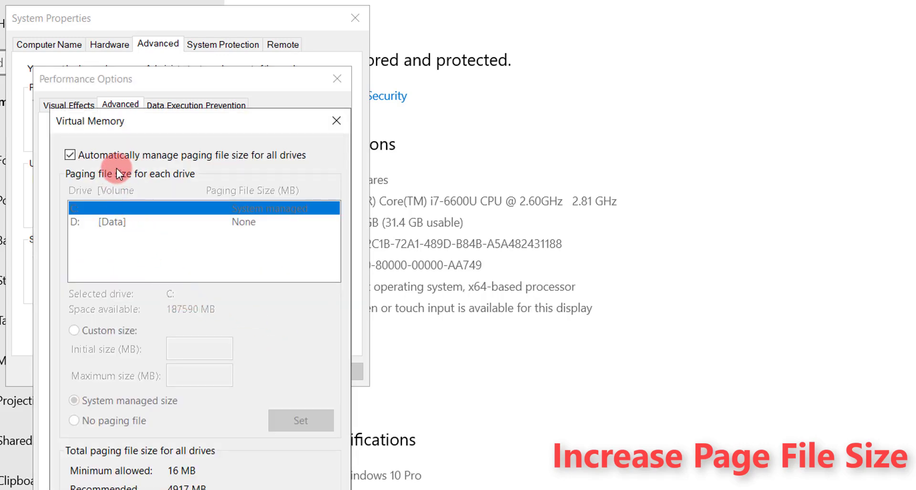
Turn off automatic paging file management for all drives and choose a custom size for drive C:, selecting its initial and maximum size fields
left_click(70, 154)
left_click(75, 330)
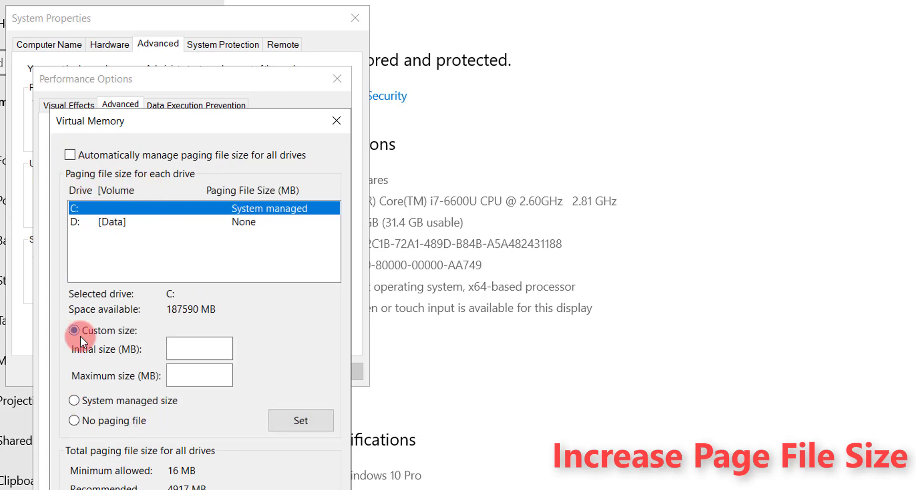
left_click(181, 351)
left_click(184, 375)
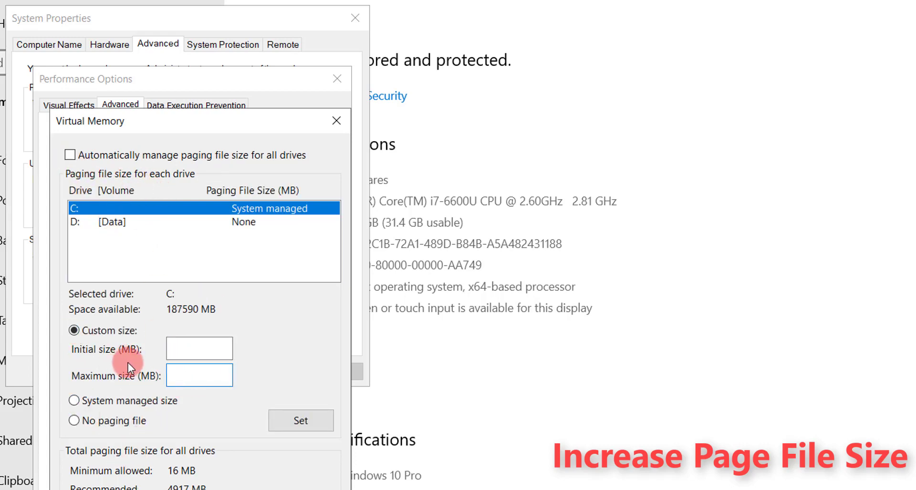
left_click(177, 351)
left_click(181, 375)
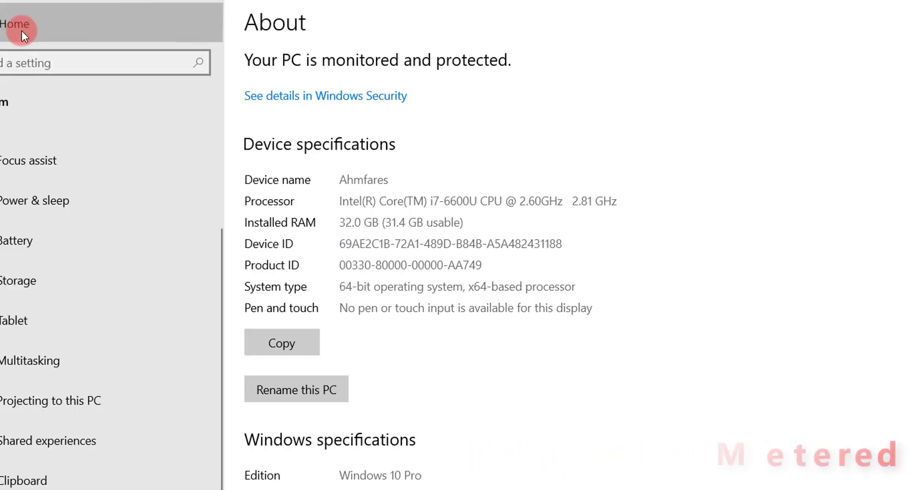
Open the connected Wi-Fi network's properties from the network status page and switch Set as metered connection off and back on
left_click(21, 31)
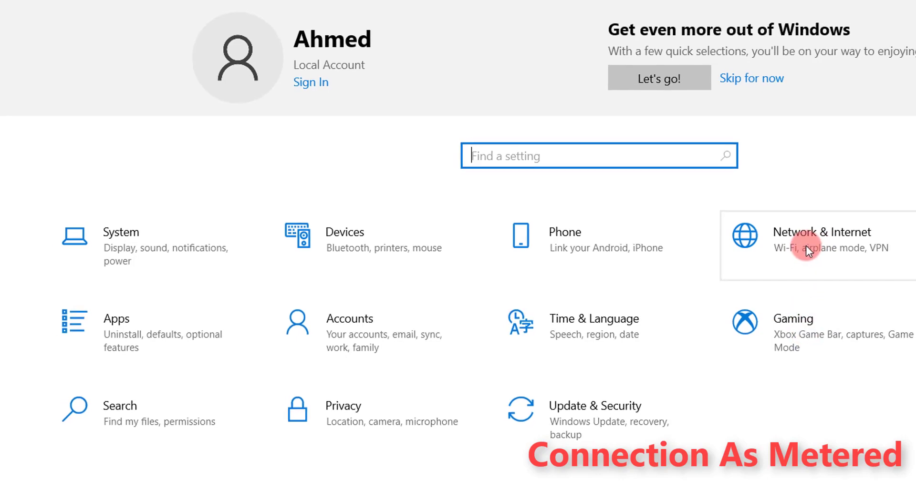
left_click(806, 247)
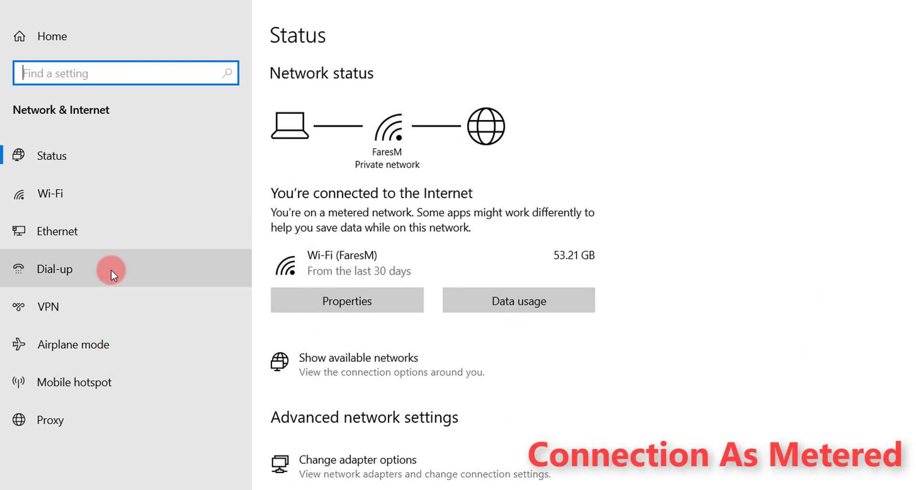
left_click(50, 158)
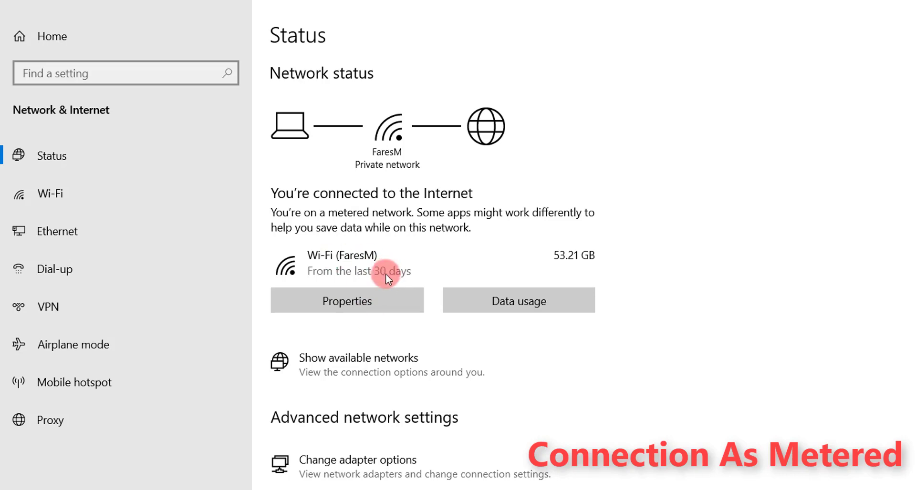
left_click(348, 302)
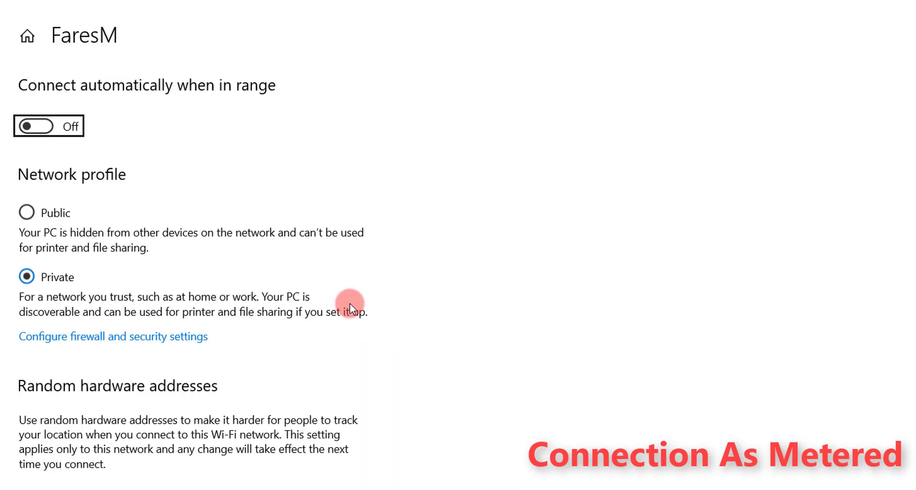
scroll(171, 298, "down", 10)
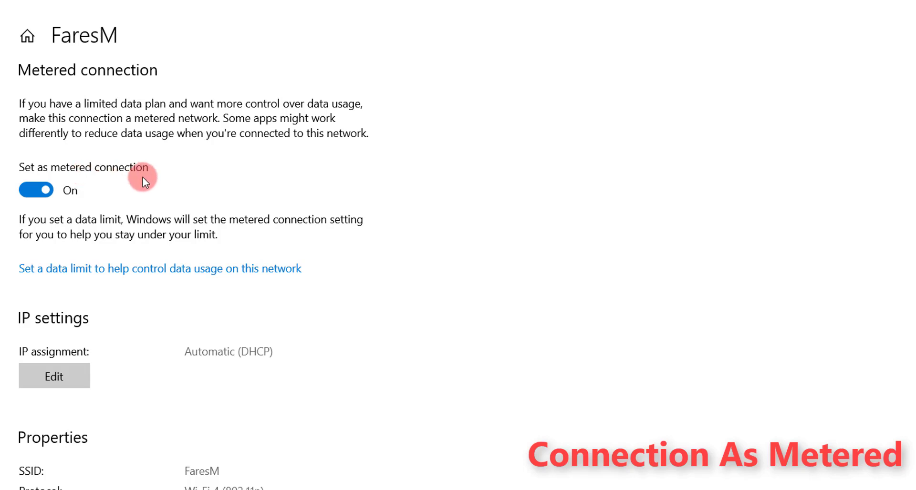
left_click(28, 191)
left_click(41, 190)
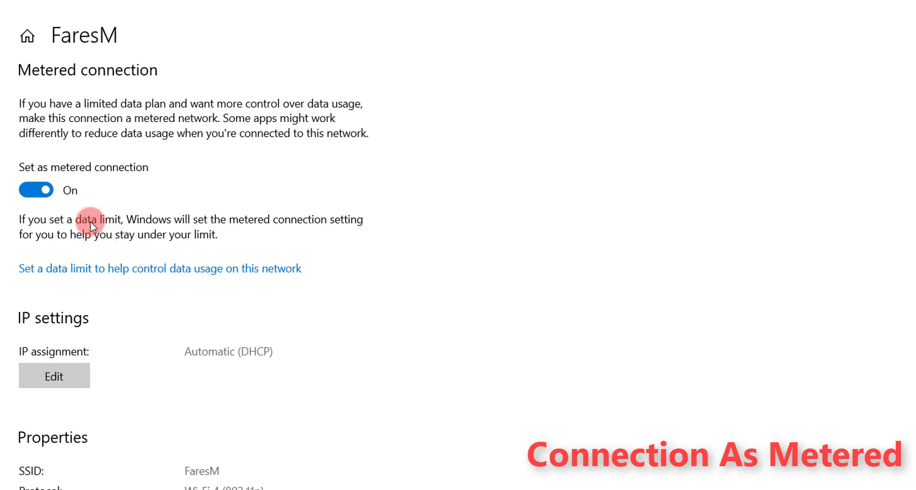
Leave the network properties and open the settings page of the Microsoft Store app
left_click(10, 8)
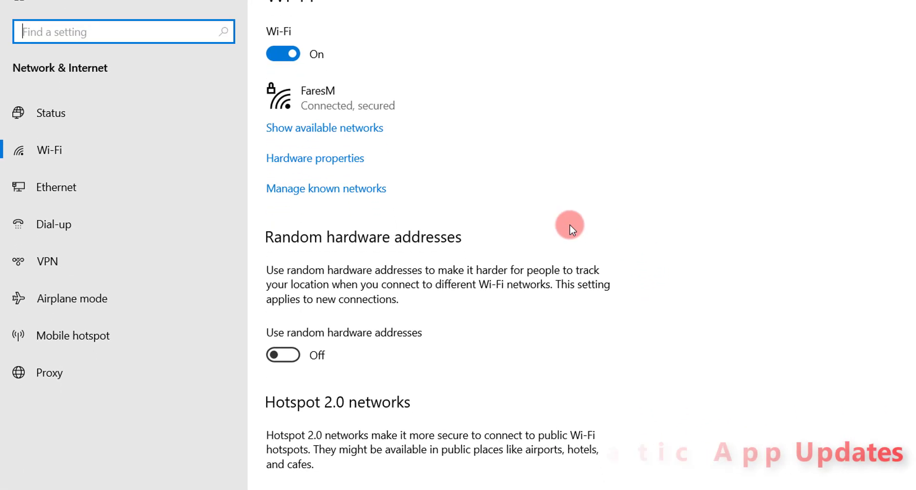
key("super")
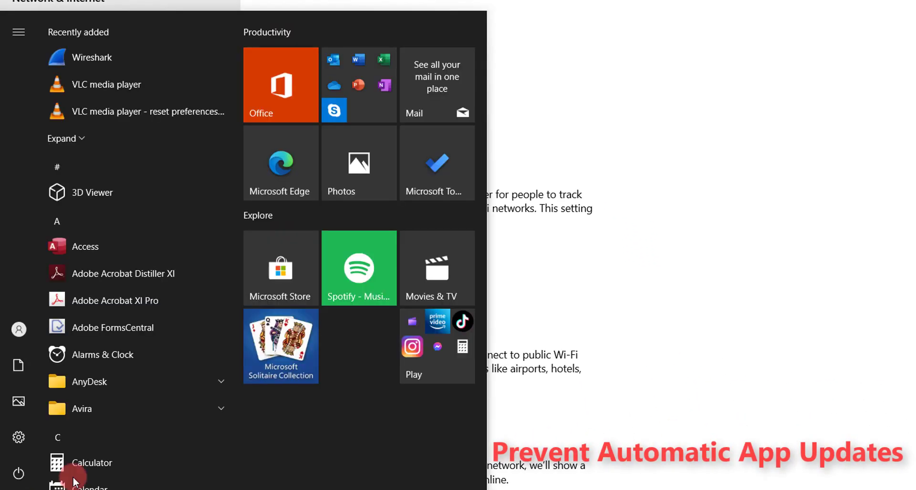
left_click(284, 289)
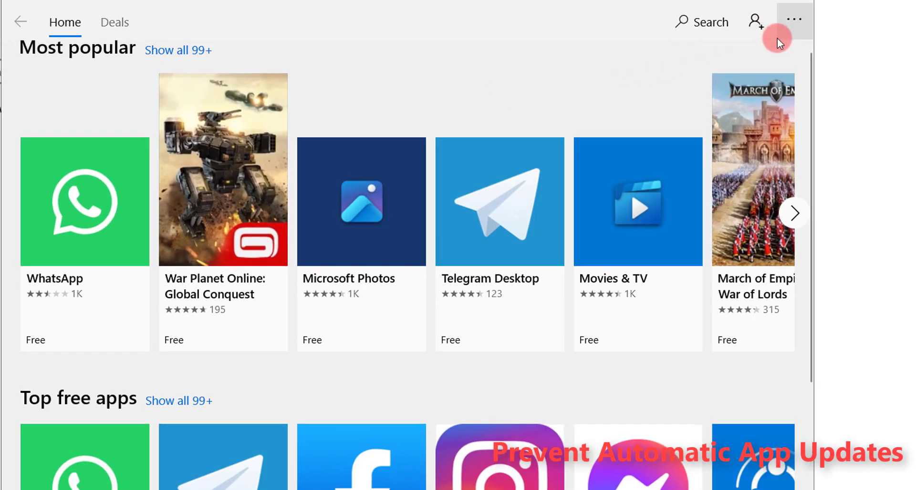
left_click(788, 26)
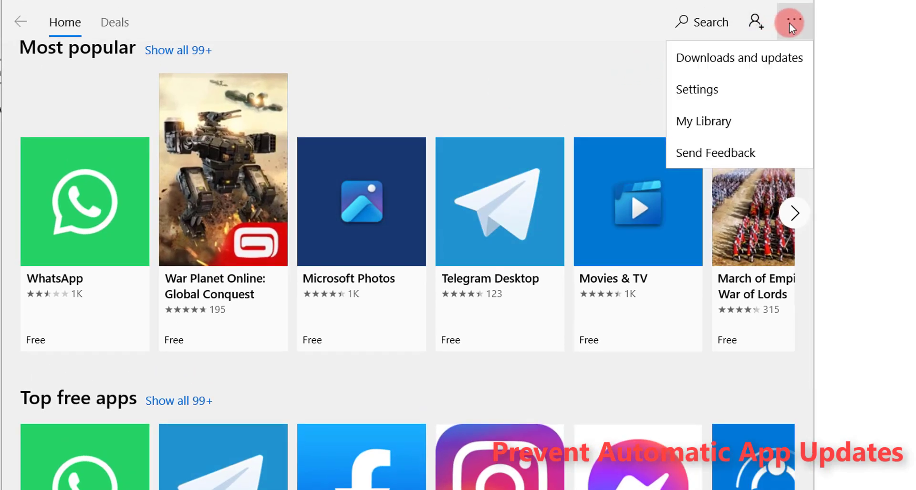
left_click(701, 89)
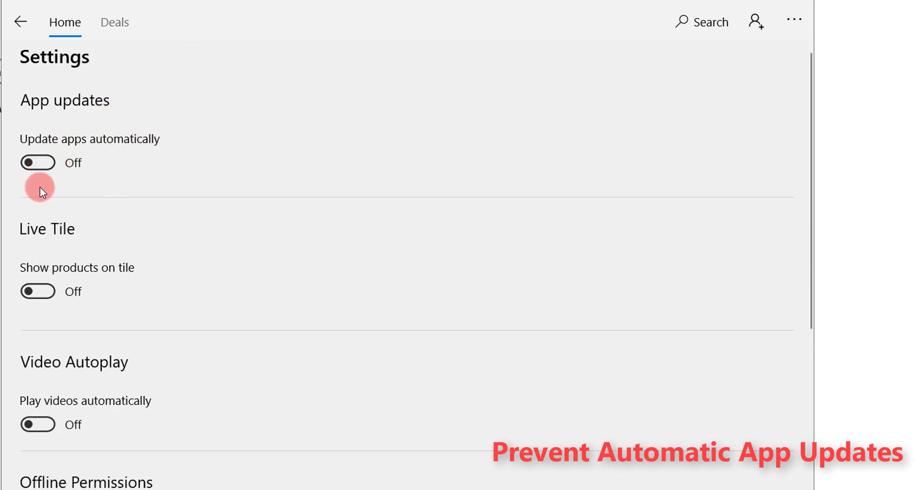
Switch Update apps automatically and the Live Tile option Show products on tile on and back off
left_click(47, 164)
left_click(47, 289)
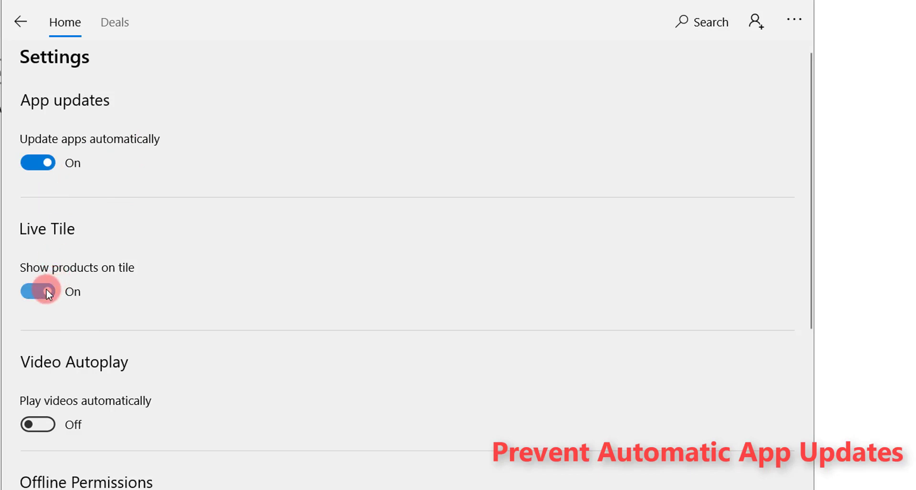
left_click(30, 164)
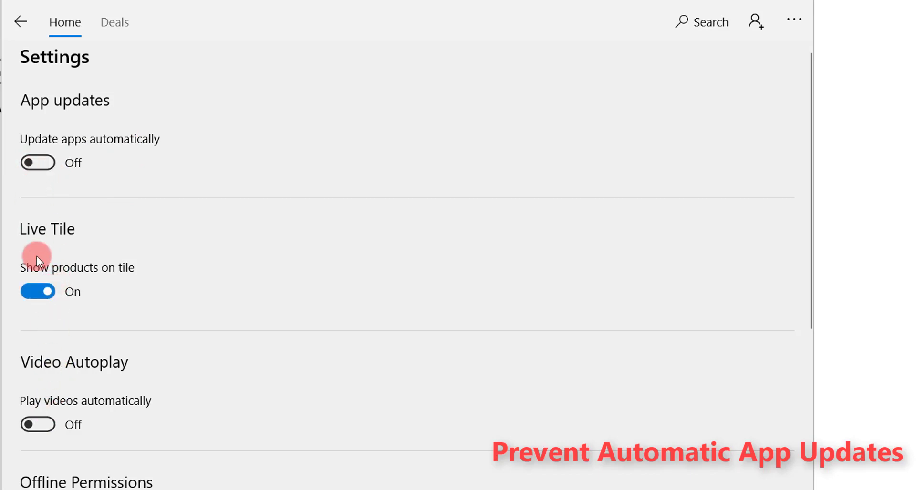
left_click(30, 293)
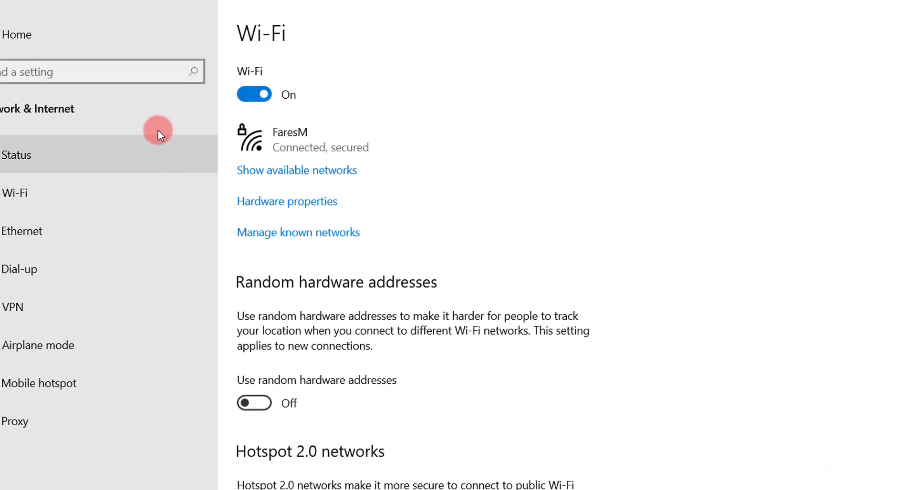
Open the Sync your settings page of the Windows Accounts settings and switch Sync settings on and back off
left_click(24, 41)
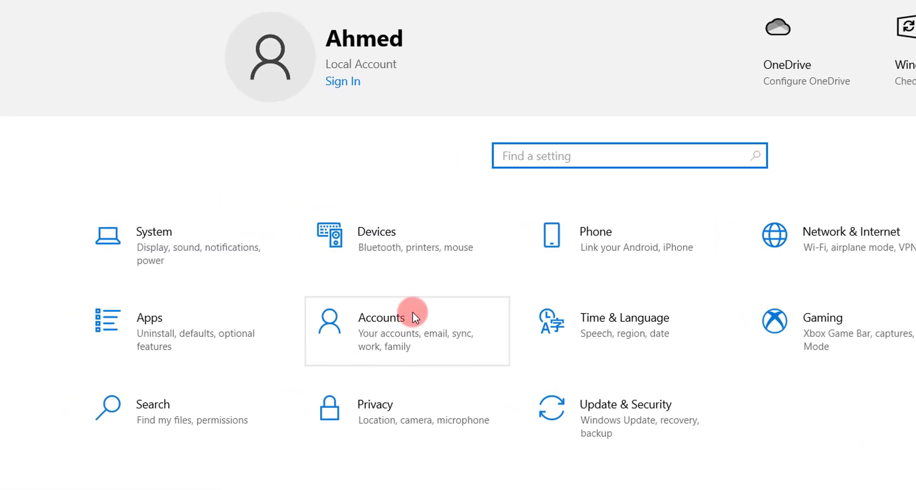
left_click(385, 333)
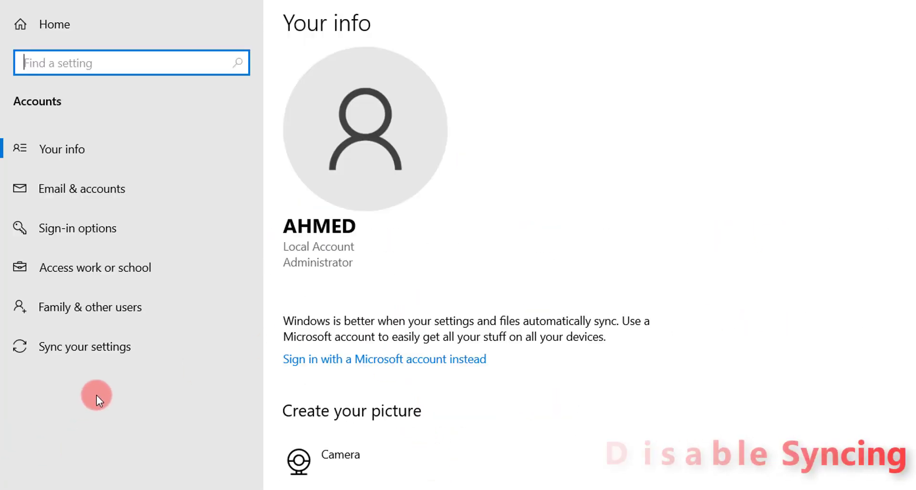
left_click(93, 349)
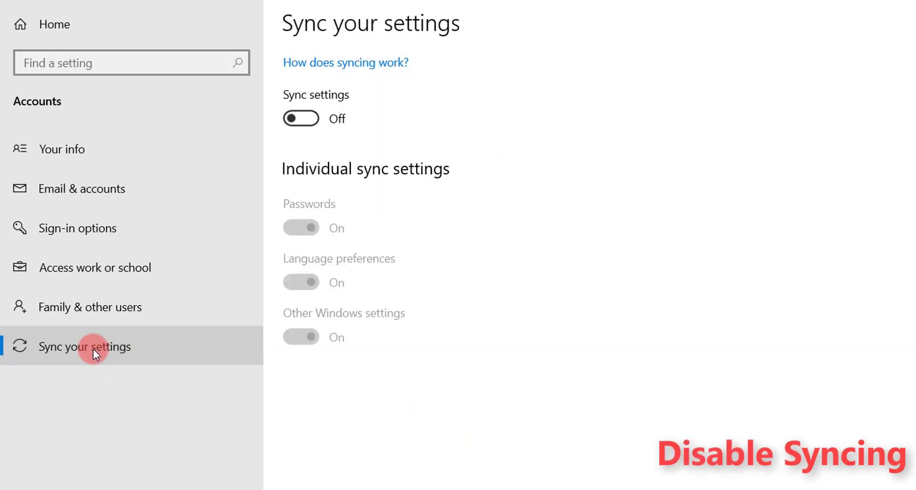
left_click(313, 121)
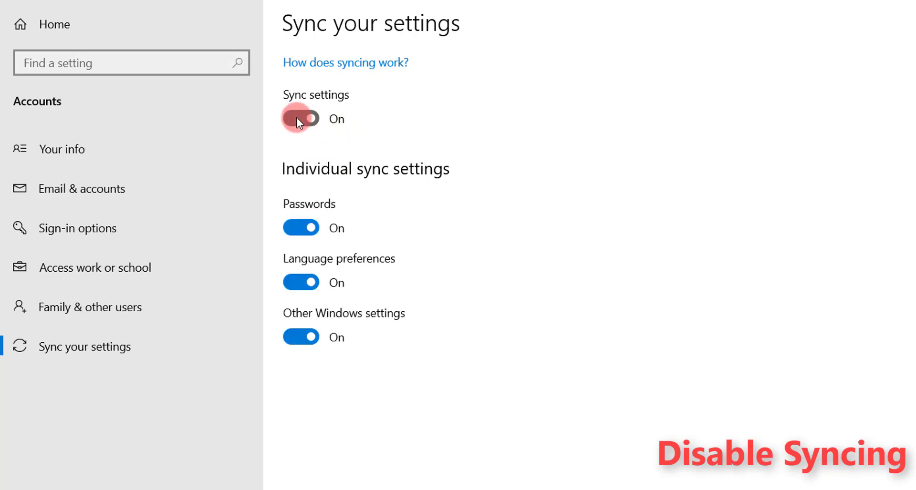
left_click(300, 120)
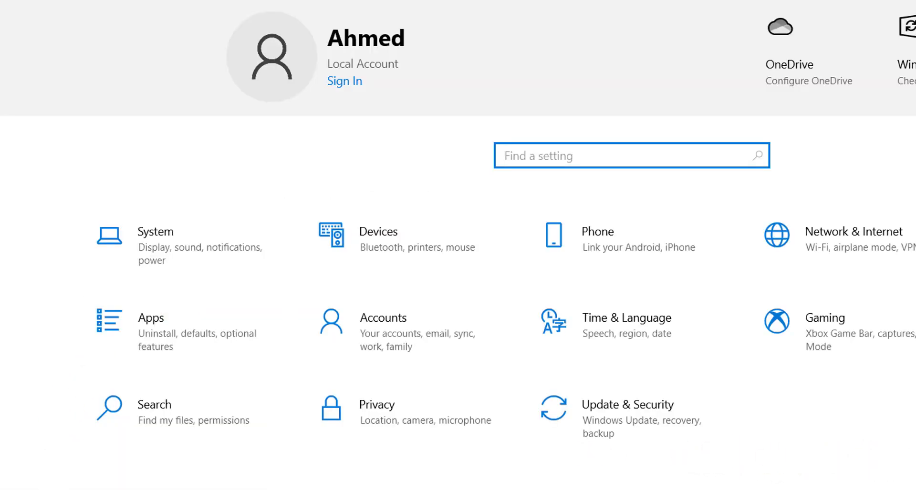
Turn the Live Tile of the Microsoft Store tile in the Start menu on and back off
key("super")
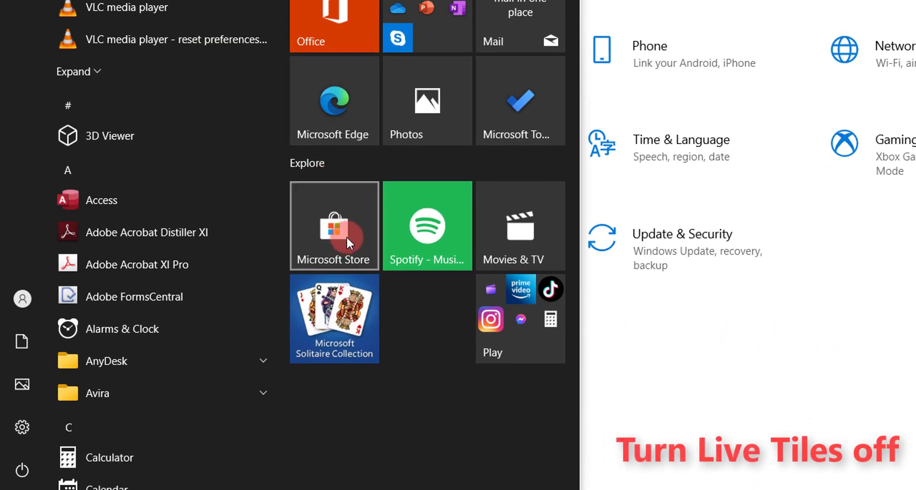
right_click(334, 224)
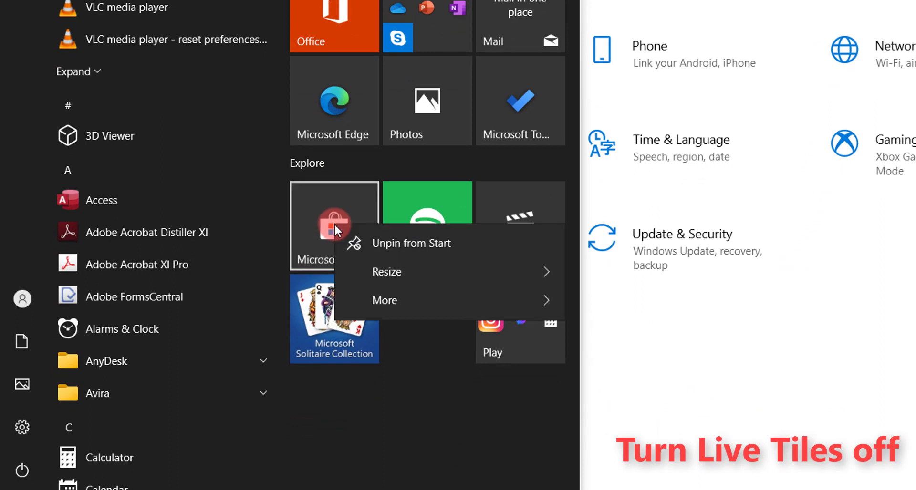
left_click(378, 291)
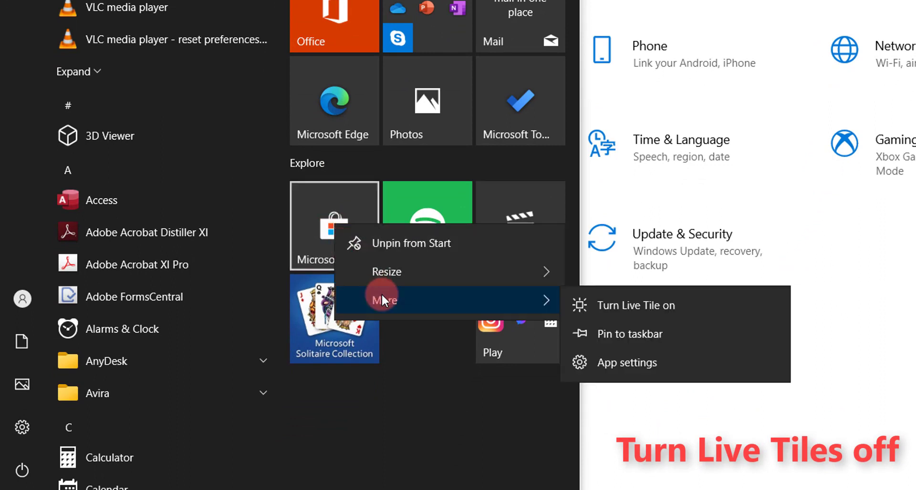
left_click(637, 305)
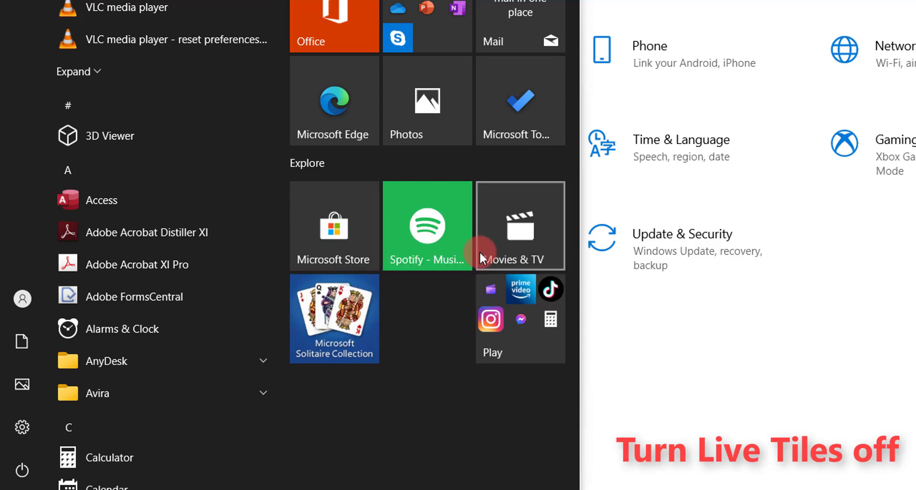
right_click(333, 223)
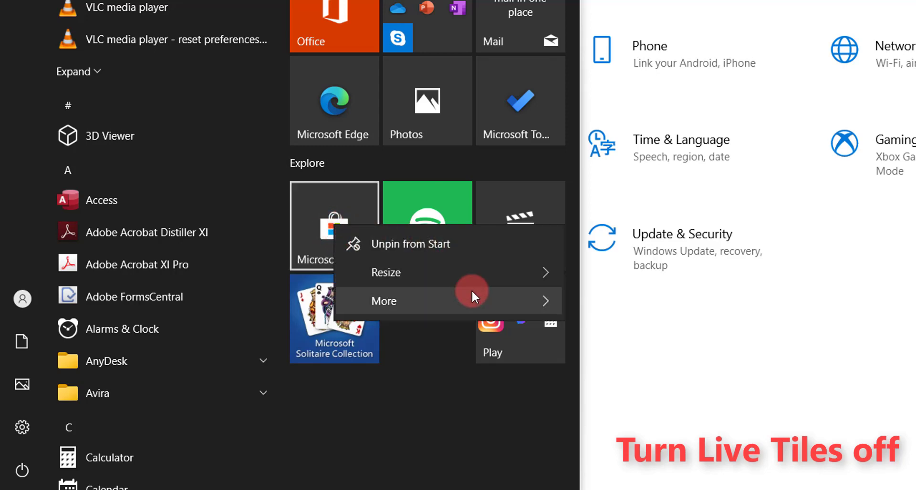
mouse_move(472, 290)
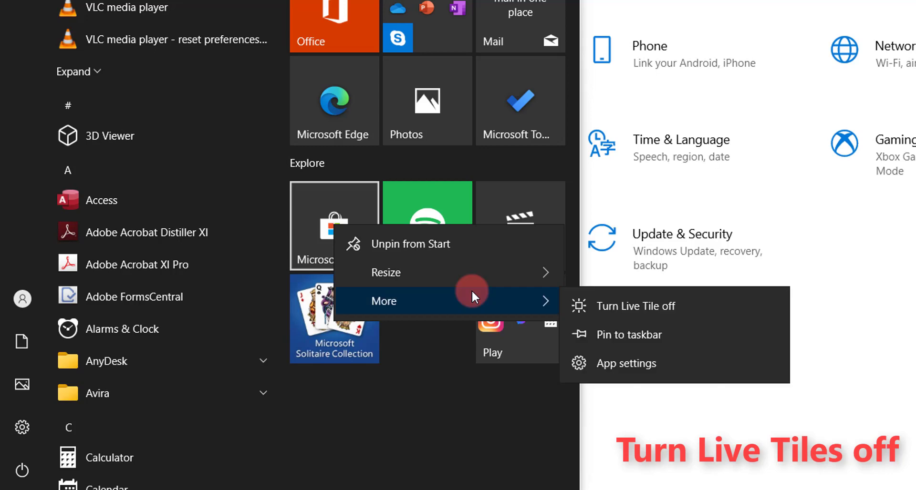
left_click(642, 309)
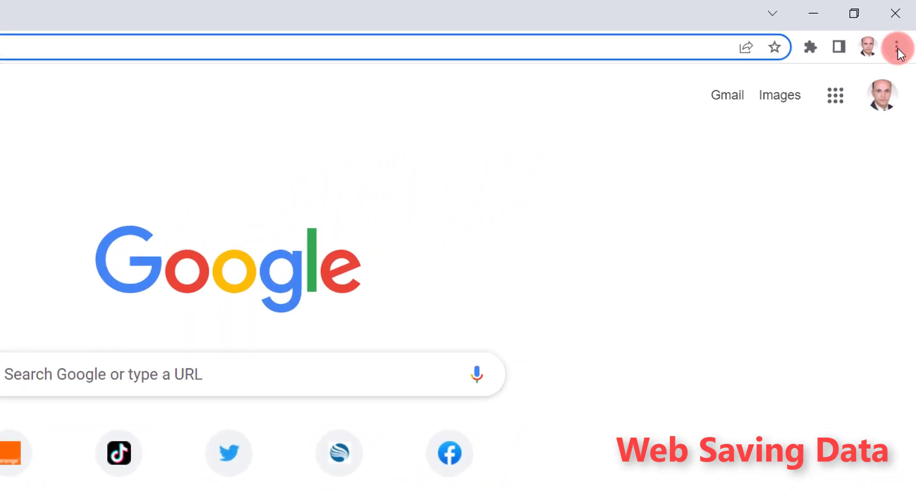
In Google Chrome, open the Performance settings and switch Memory Saver off and back on
left_click(897, 49)
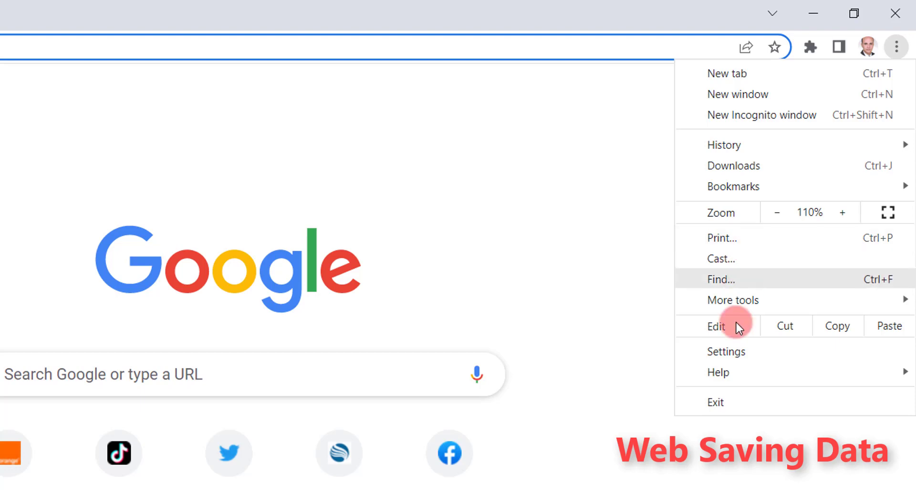
left_click(737, 348)
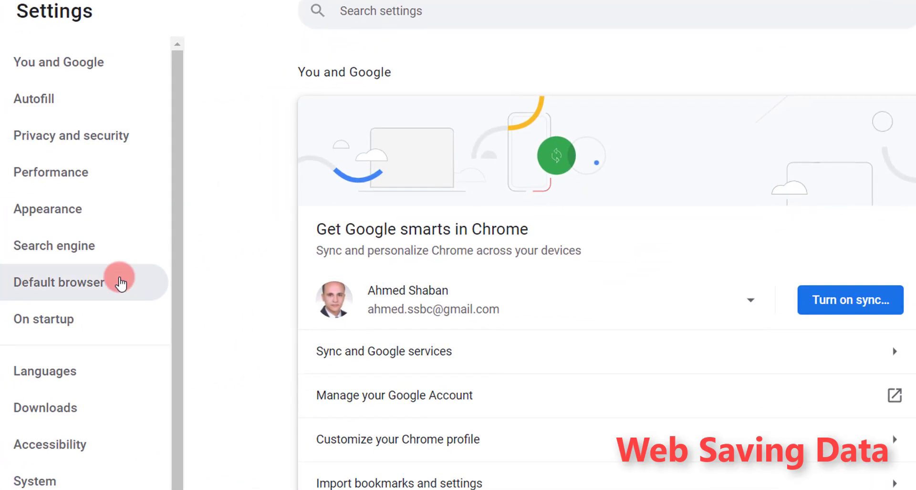
left_click(53, 177)
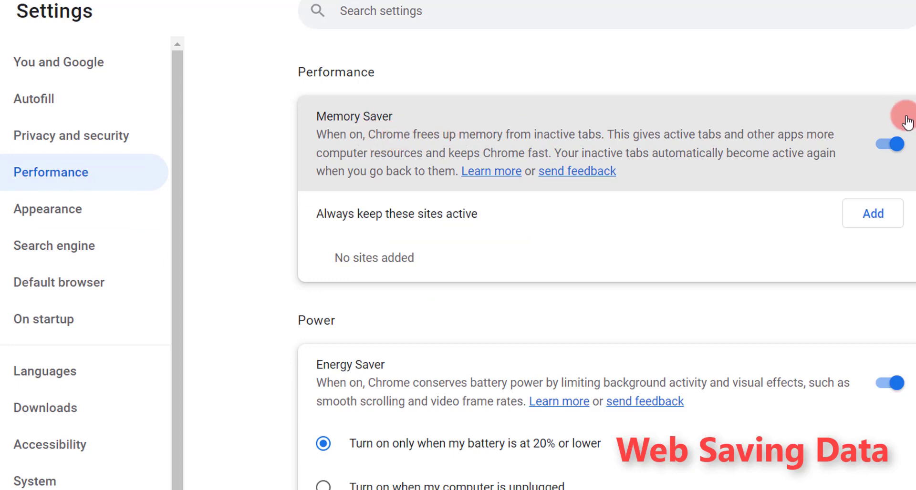
left_click(888, 145)
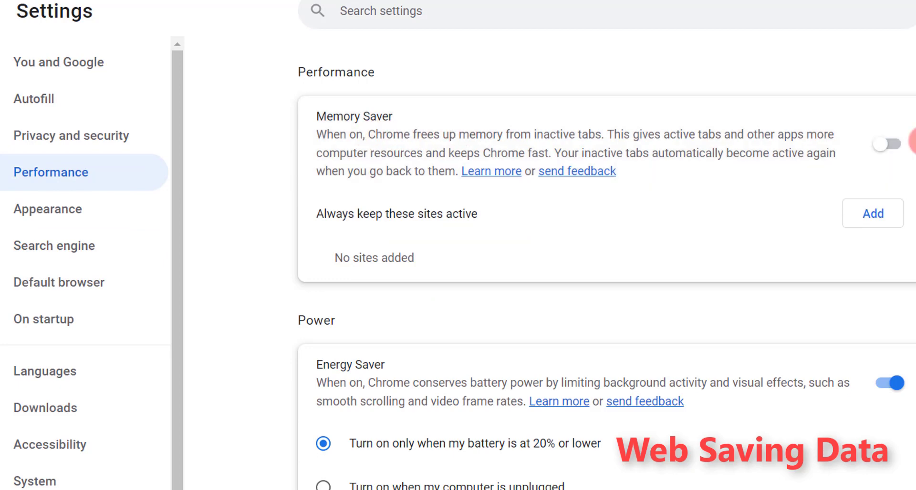
left_click(891, 145)
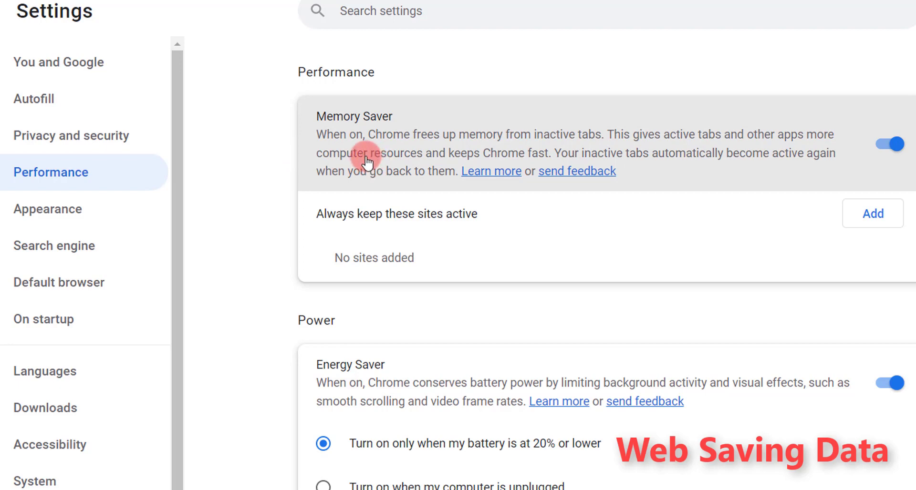
Open Chrome's System settings and switch Continue running background apps when Google Chrome is closed on and back off
scroll(92, 347, "down", 1)
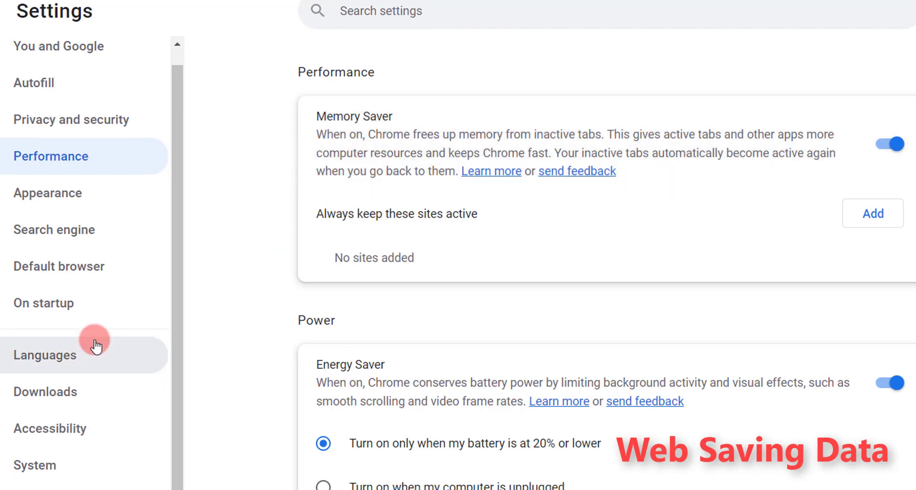
left_click(25, 470)
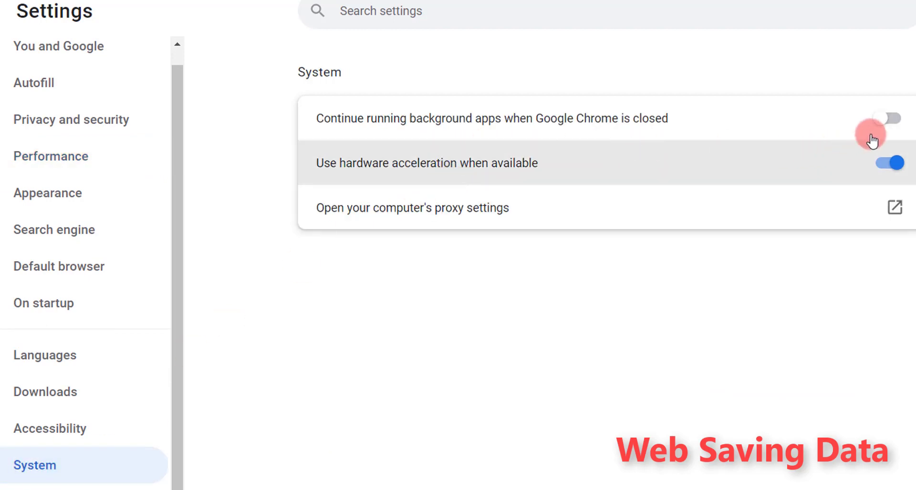
left_click(890, 118)
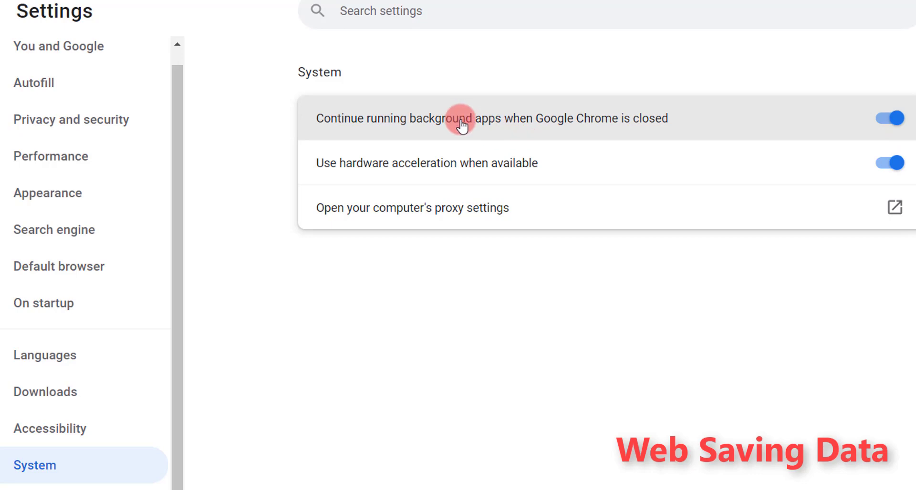
left_click(891, 118)
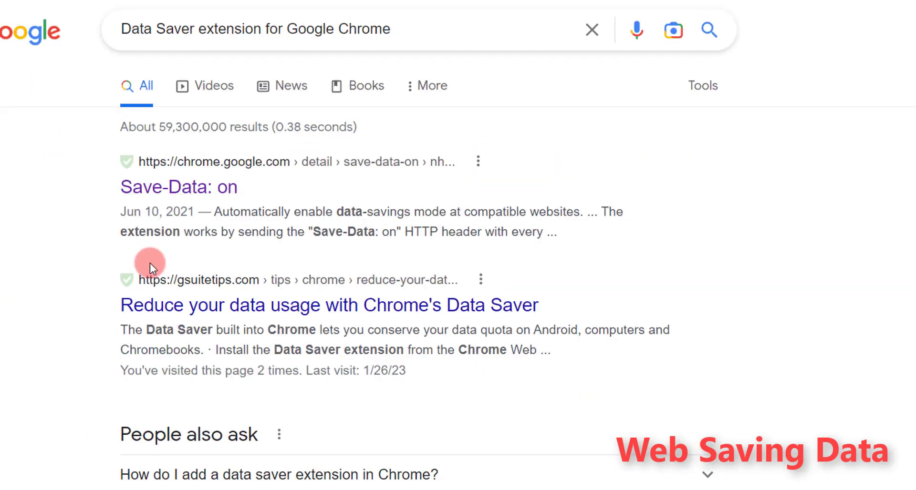
Open the Save-Data: on extension from the search results and add it to Chrome, accepting its permissions
left_click(162, 188)
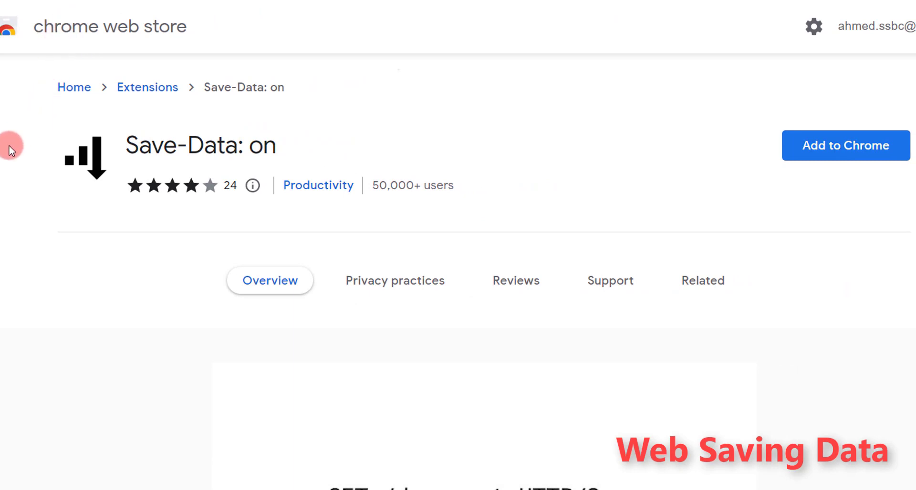
left_click(833, 145)
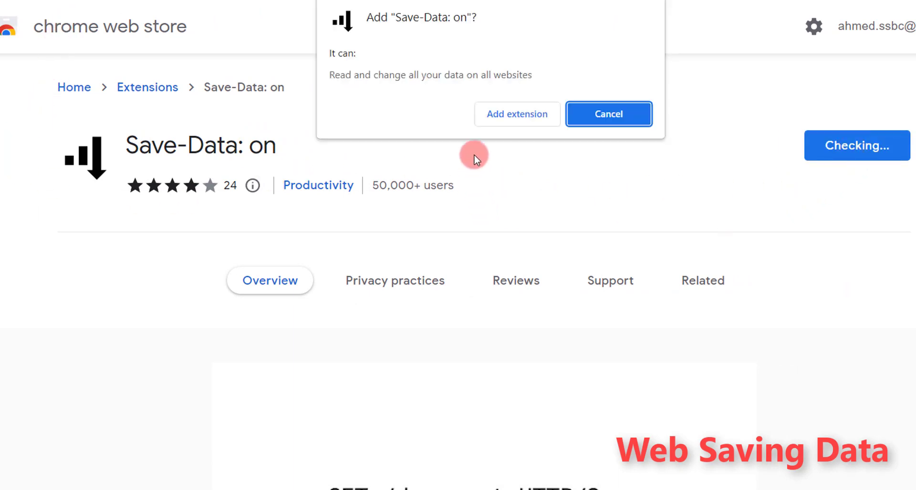
left_click(502, 116)
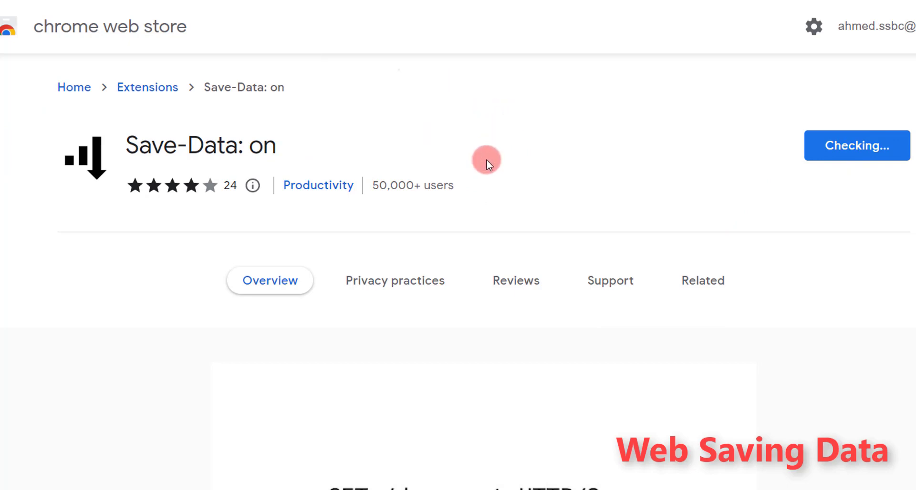